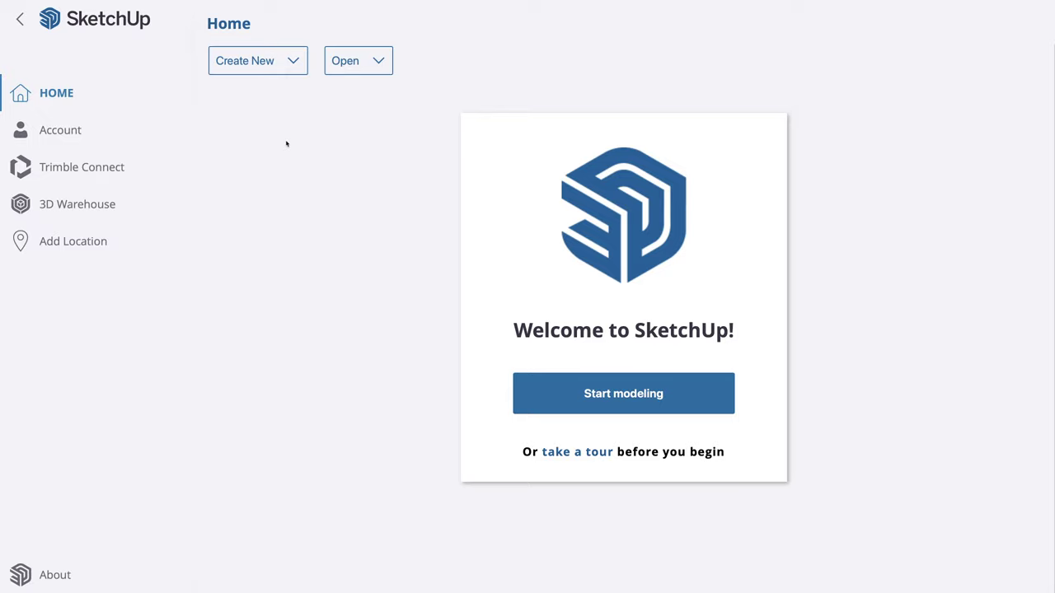
- Start a new Simple Template – Millimeters model and save it as 'kocka' in Projects > SketchUp
{"action": "left_click", "coordinate": [293, 65]}
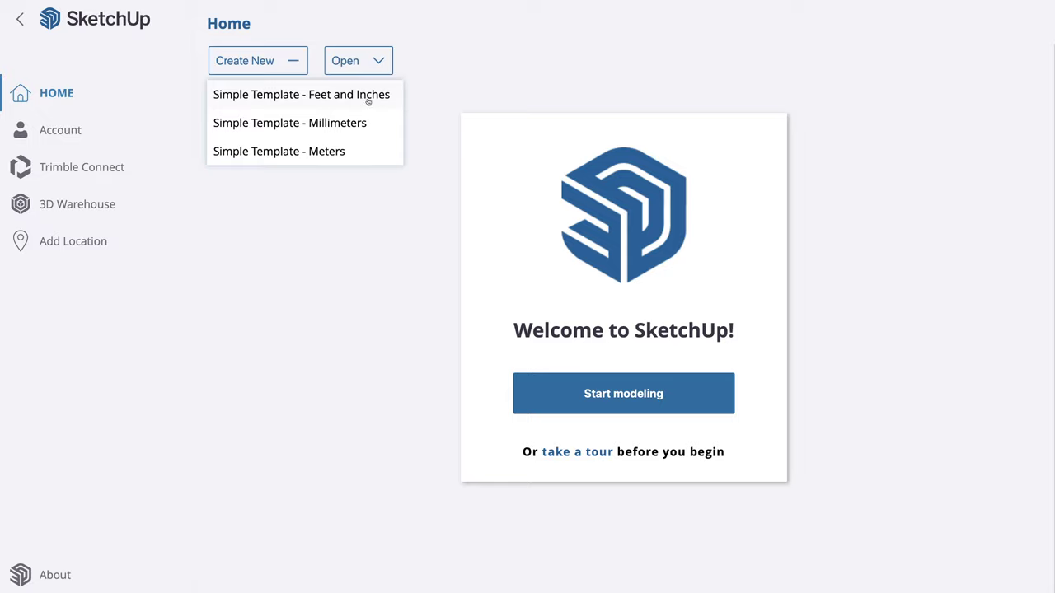
{"action": "left_click", "coordinate": [320, 123]}
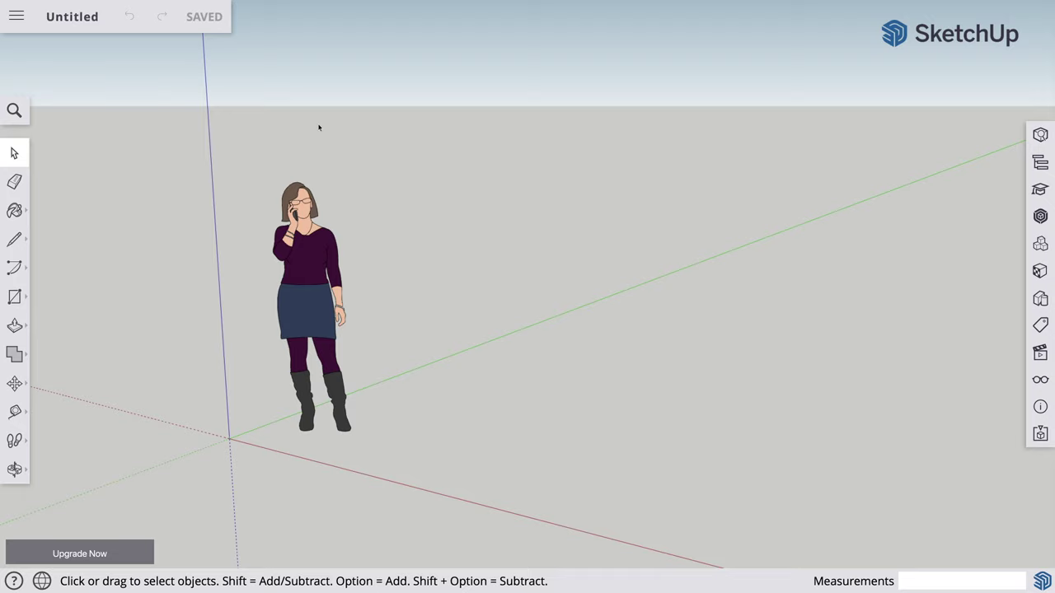
{"action": "left_click", "coordinate": [78, 18]}
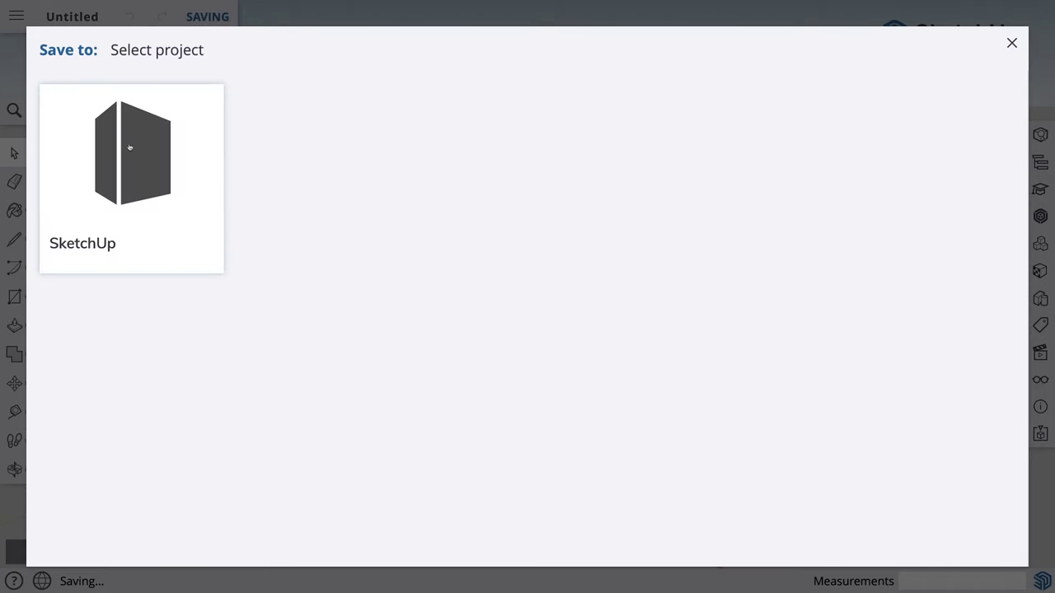
{"action": "left_click", "coordinate": [130, 155]}
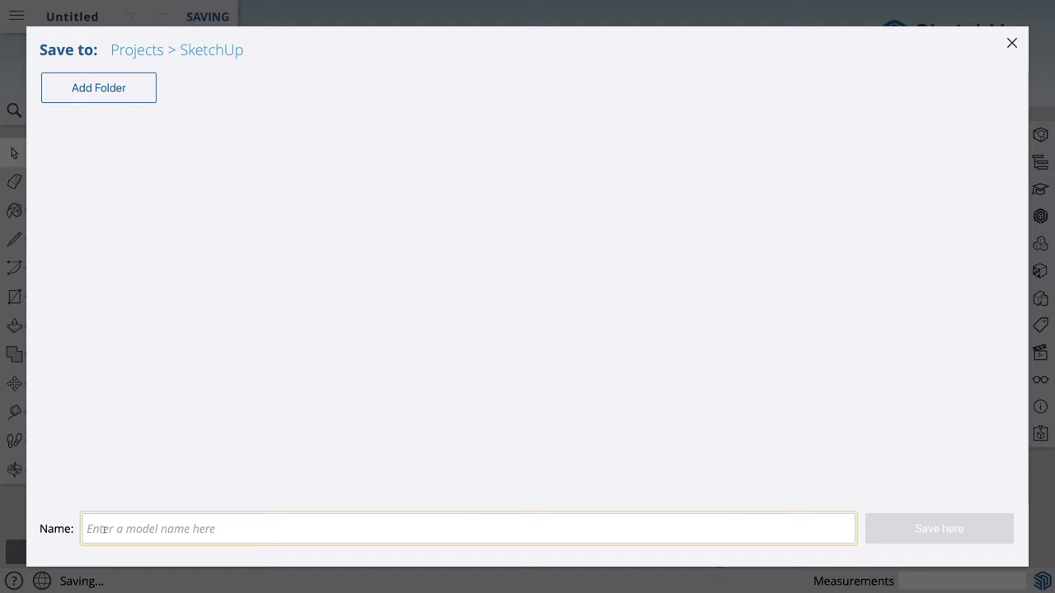
{"action": "type", "text": "kocka"}
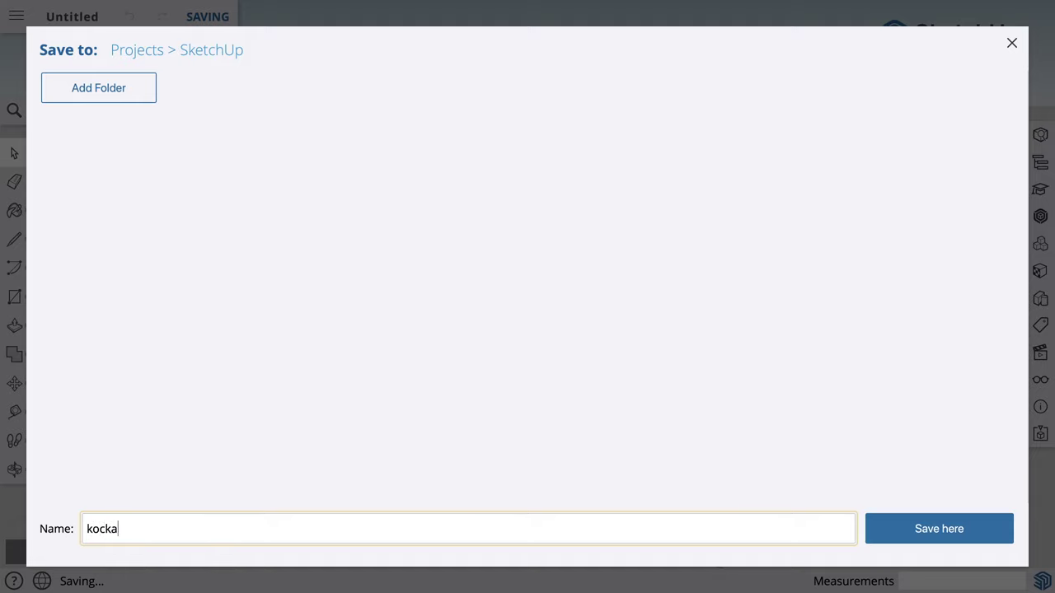
{"action": "left_click", "coordinate": [907, 532]}
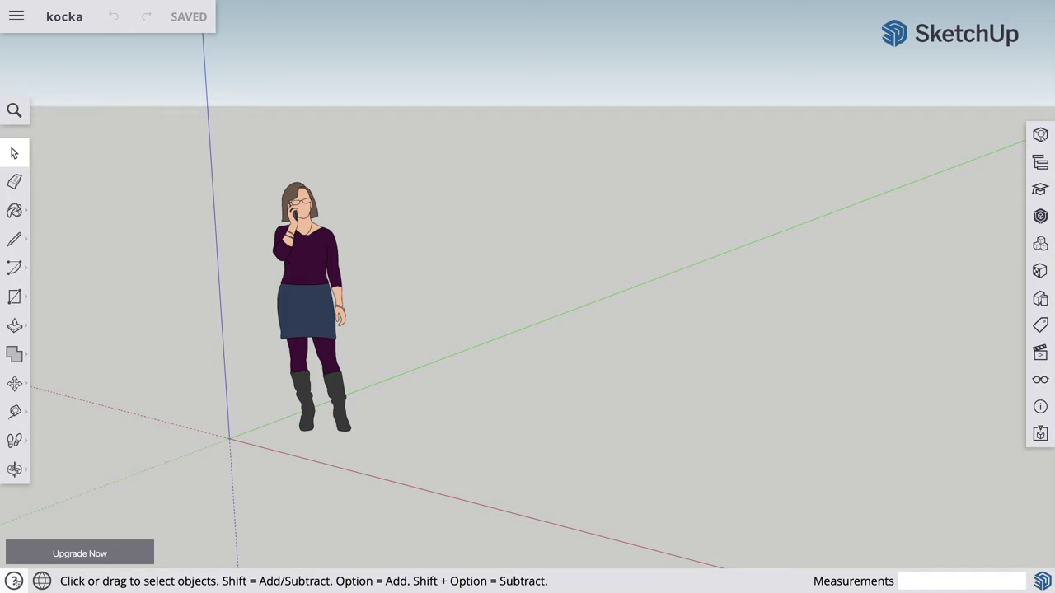
{"action": "left_click", "coordinate": [14, 580]}
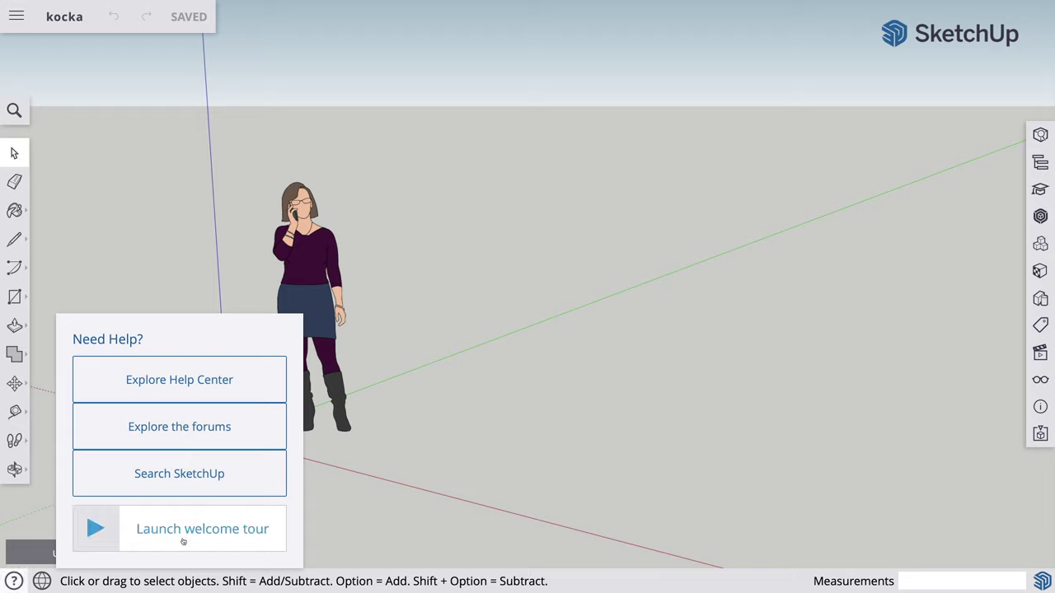
{"action": "left_click", "coordinate": [37, 513]}
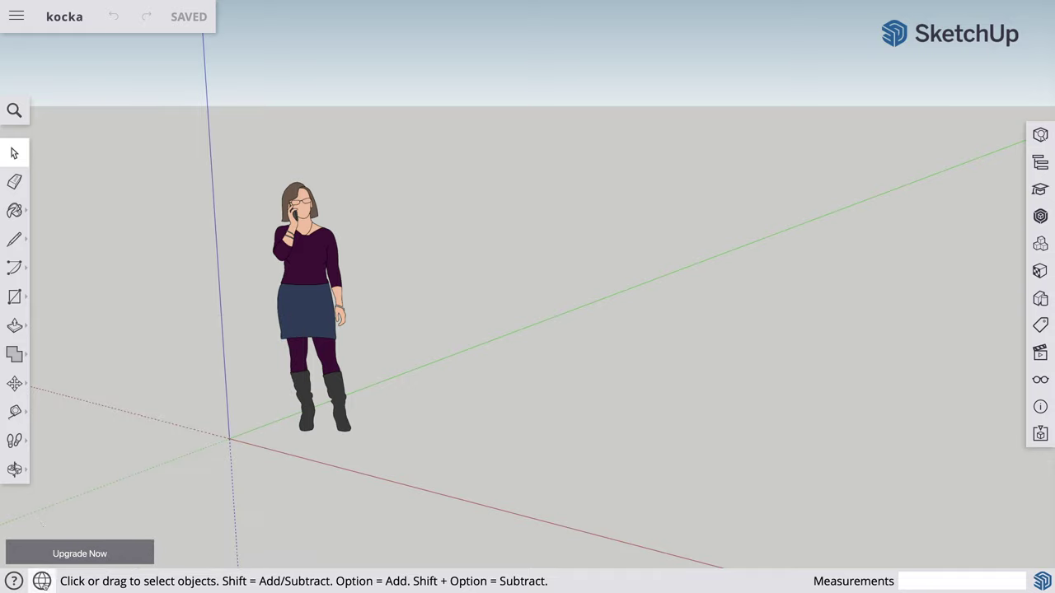
{"action": "left_click", "coordinate": [42, 581]}
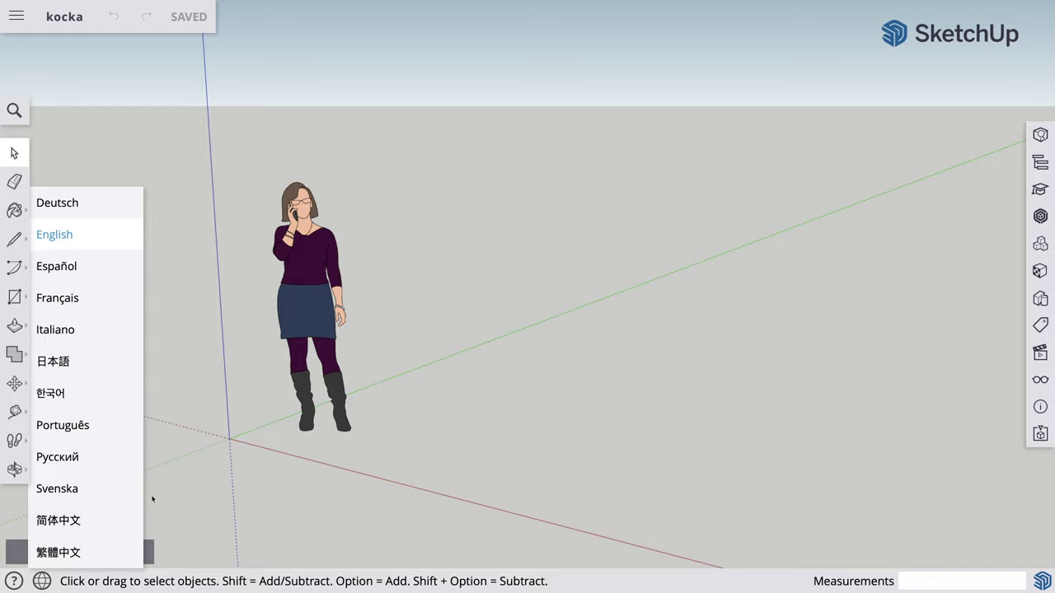
{"action": "left_click", "coordinate": [181, 489]}
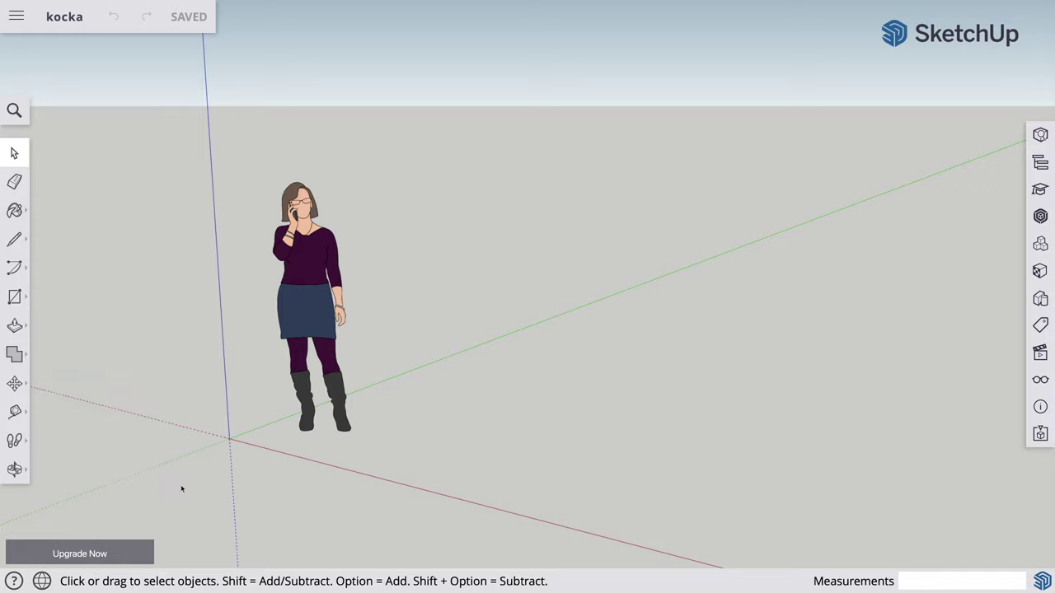
{"action": "left_click", "coordinate": [318, 290]}
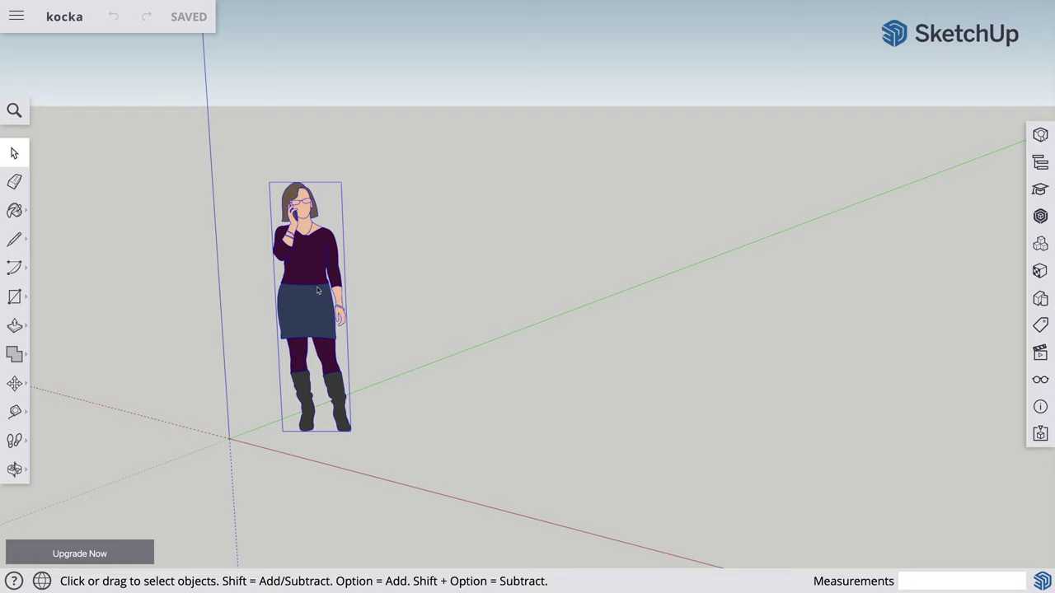
{"action": "left_click", "coordinate": [470, 242]}
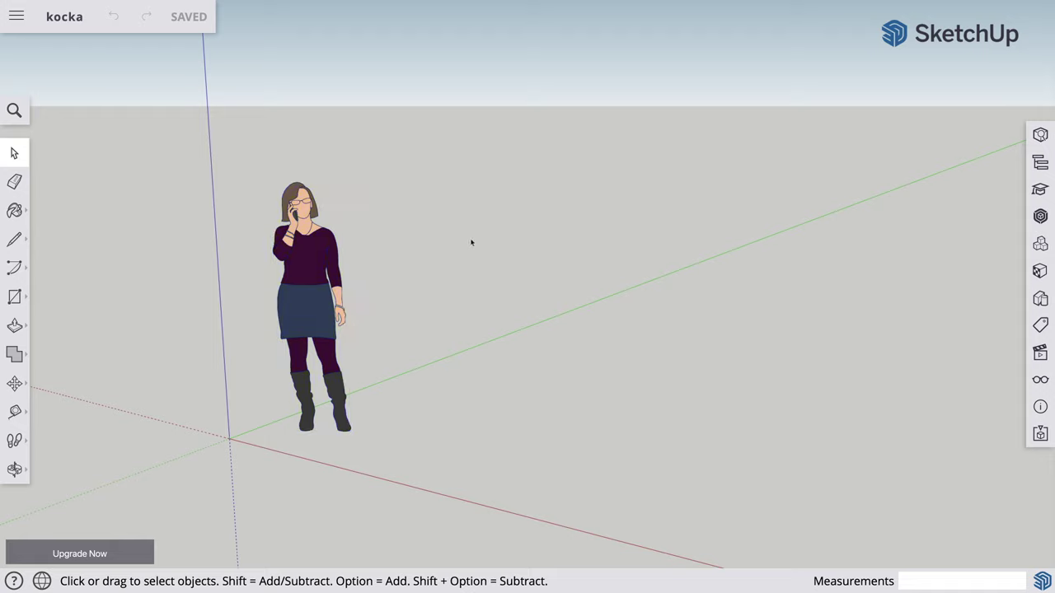
{"action": "mouse_move", "coordinate": [242, 171]}
{"action": "left_mouse_down"}
{"action": "mouse_move", "coordinate": [382, 393]}
{"action": "mouse_move", "coordinate": [388, 448]}
{"action": "left_mouse_up"}
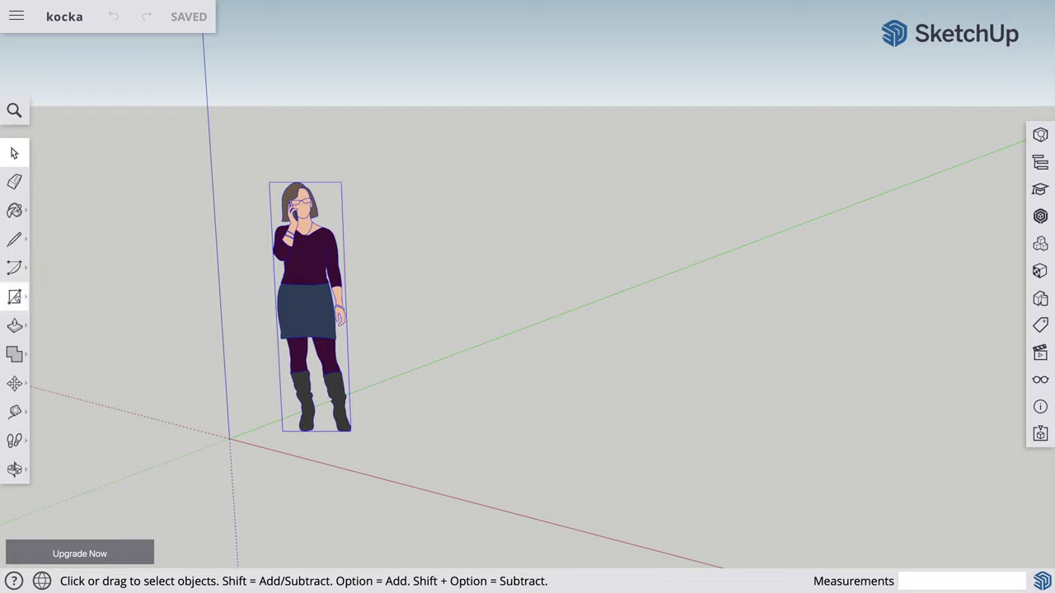
- Draw a 1000 × 1000 mm rectangle face on the ground beside the figure
{"action": "left_click", "coordinate": [14, 296]}
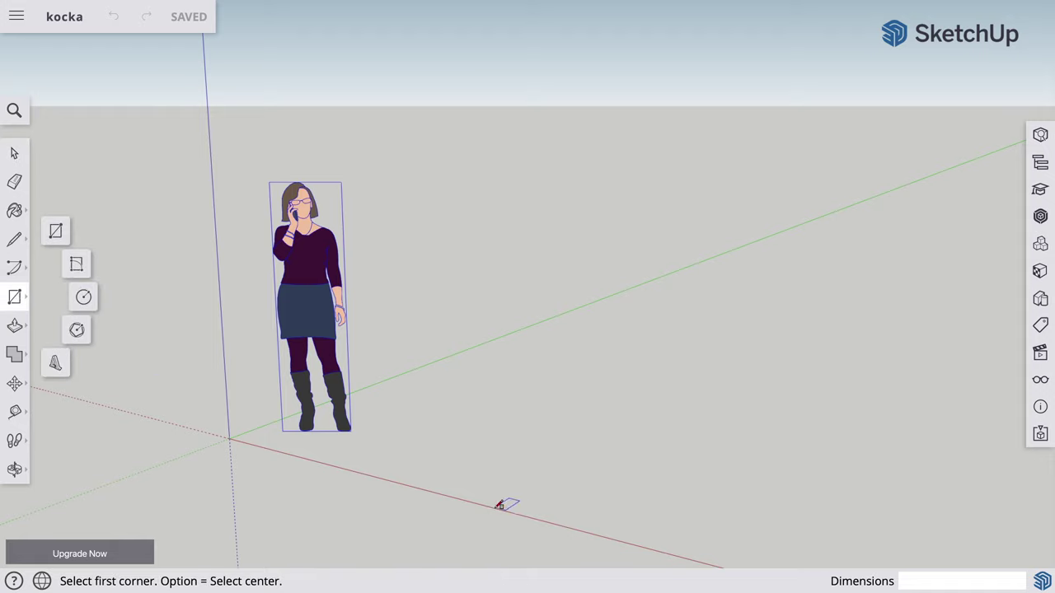
{"action": "left_click", "coordinate": [497, 506]}
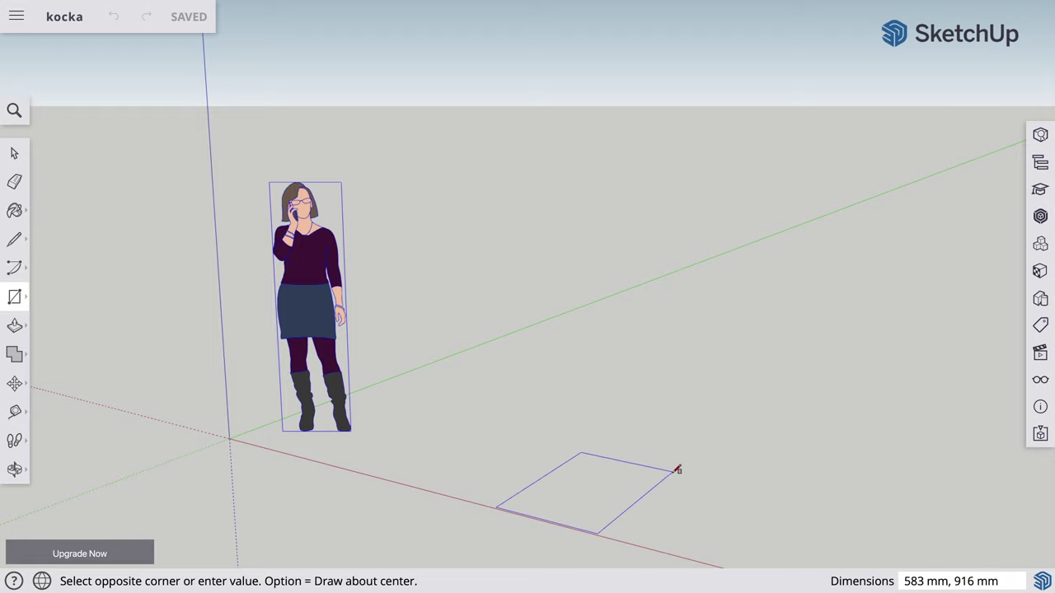
{"action": "left_click", "coordinate": [677, 471]}
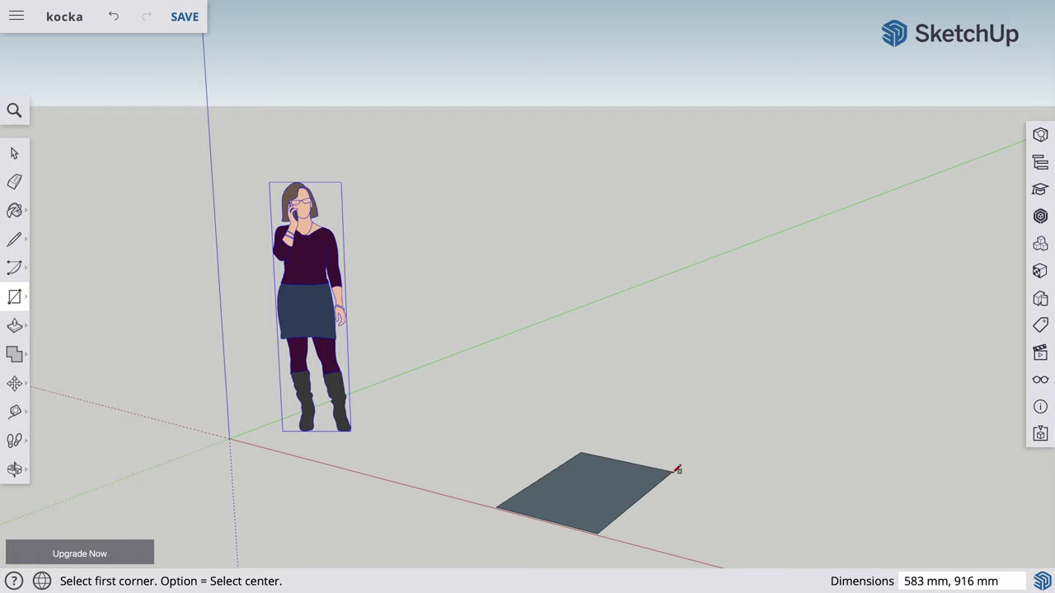
{"action": "type", "text": "1"}
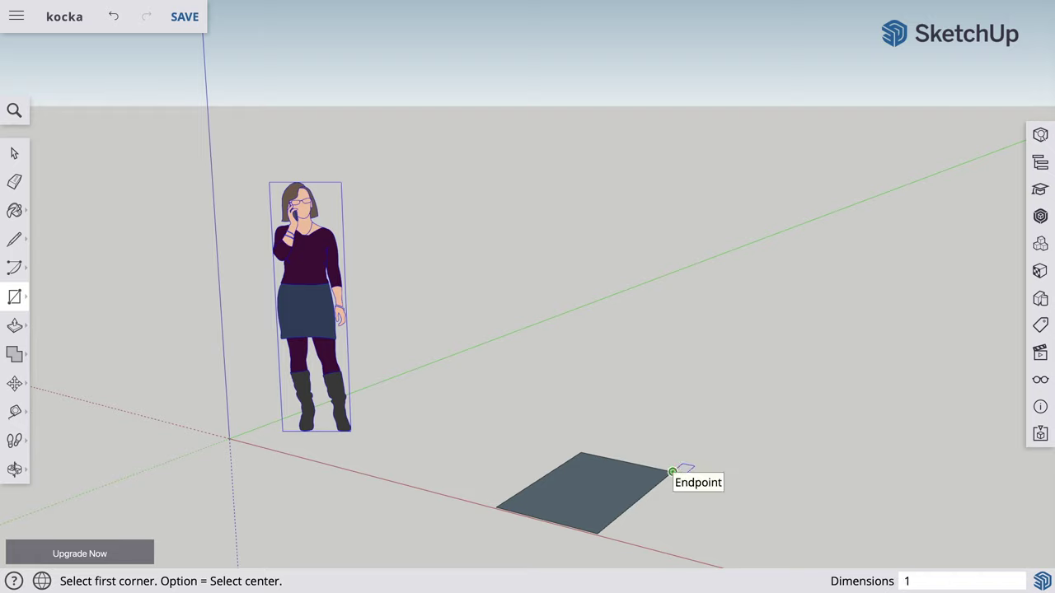
{"action": "type", "text": "00"}
{"action": "type", "text": "0,"}
{"action": "type", "text": "1"}
{"action": "type", "text": "000"}
{"action": "key", "text": "Return"}
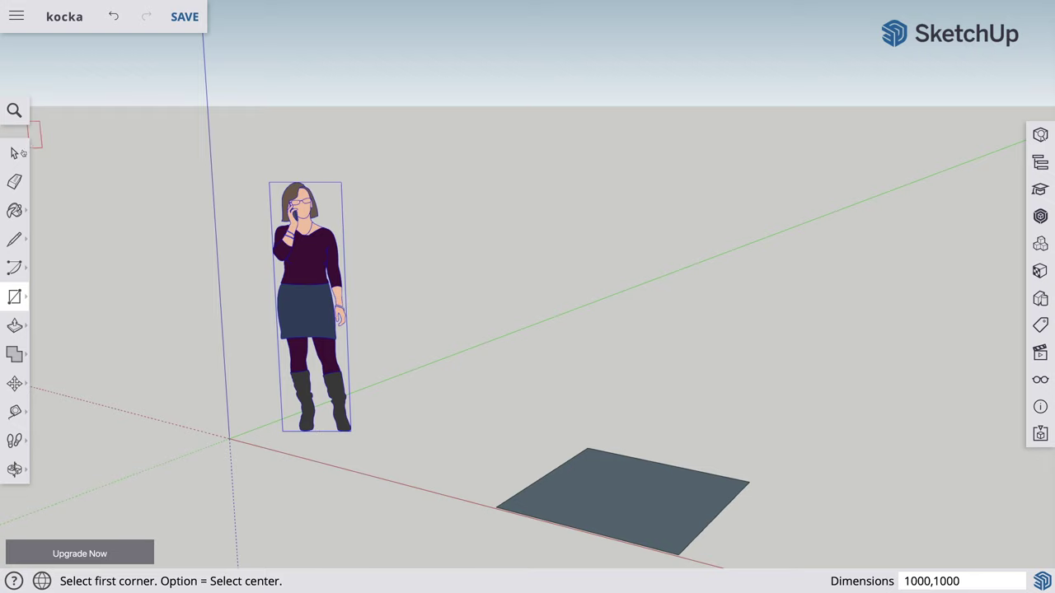
{"action": "left_click", "coordinate": [14, 154]}
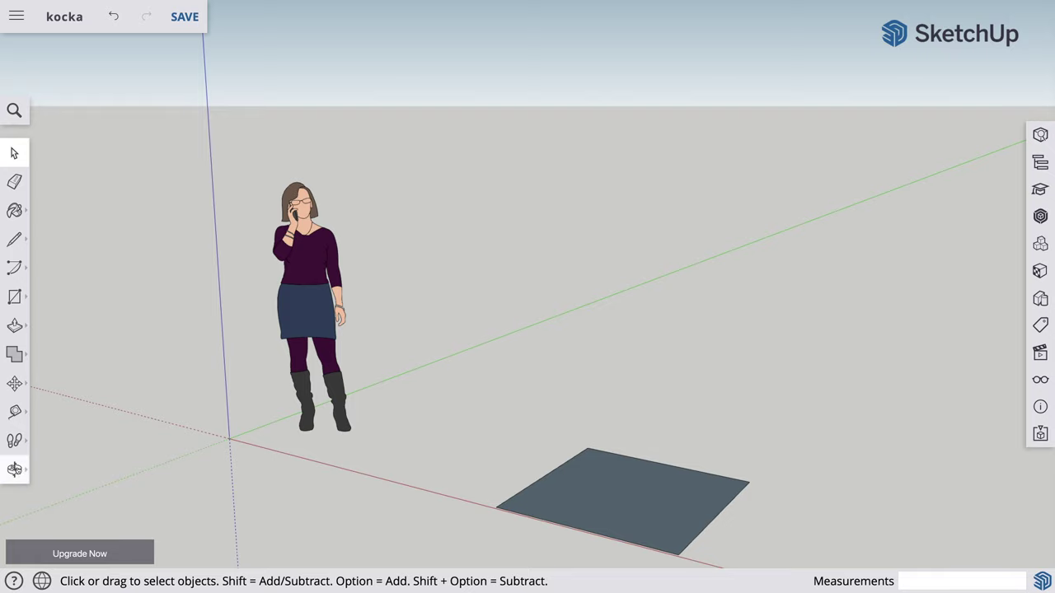
- Orbit the view to see the square from the front with the blue axis upright
{"action": "left_click", "coordinate": [14, 469]}
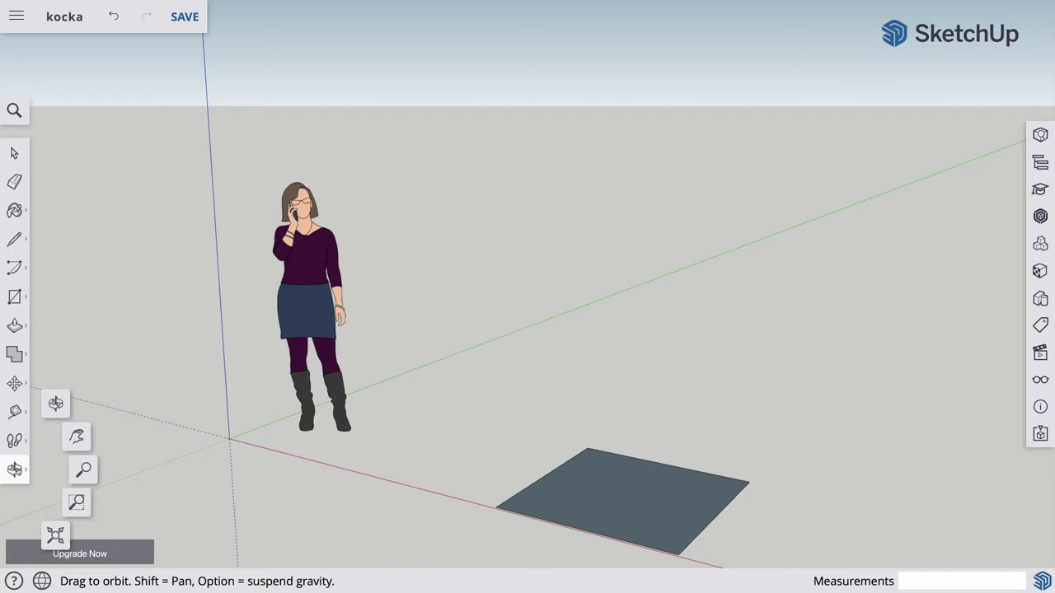
{"action": "mouse_move", "coordinate": [506, 424]}
{"action": "left_mouse_down"}
{"action": "mouse_move", "coordinate": [602, 419]}
{"action": "mouse_move", "coordinate": [617, 370]}
{"action": "mouse_move", "coordinate": [502, 343]}
{"action": "mouse_move", "coordinate": [333, 341]}
{"action": "mouse_move", "coordinate": [165, 358]}
{"action": "mouse_move", "coordinate": [154, 381]}
{"action": "mouse_move", "coordinate": [212, 414]}
{"action": "mouse_move", "coordinate": [482, 432]}
{"action": "mouse_move", "coordinate": [569, 384]}
{"action": "mouse_move", "coordinate": [598, 409]}
{"action": "mouse_move", "coordinate": [571, 426]}
{"action": "mouse_move", "coordinate": [617, 429]}
{"action": "mouse_move", "coordinate": [600, 428]}
{"action": "left_mouse_up"}
{"action": "left_click_drag", "start_coordinate": [395, 415], "coordinate": [433, 409]}
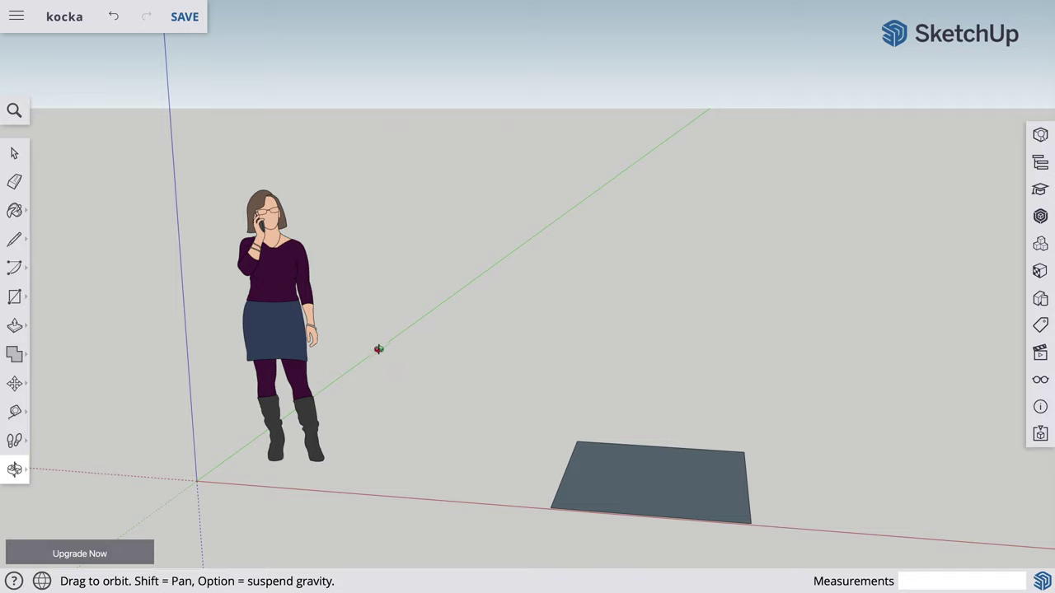
{"action": "mouse_move", "coordinate": [368, 364]}
{"action": "left_mouse_down"}
{"action": "mouse_move", "coordinate": [669, 372]}
{"action": "mouse_move", "coordinate": [466, 360]}
{"action": "mouse_move", "coordinate": [376, 231]}
{"action": "mouse_move", "coordinate": [376, 275]}
{"action": "mouse_move", "coordinate": [518, 397]}
{"action": "mouse_move", "coordinate": [631, 339]}
{"action": "mouse_move", "coordinate": [289, 327]}
{"action": "mouse_move", "coordinate": [353, 387]}
{"action": "left_mouse_up"}
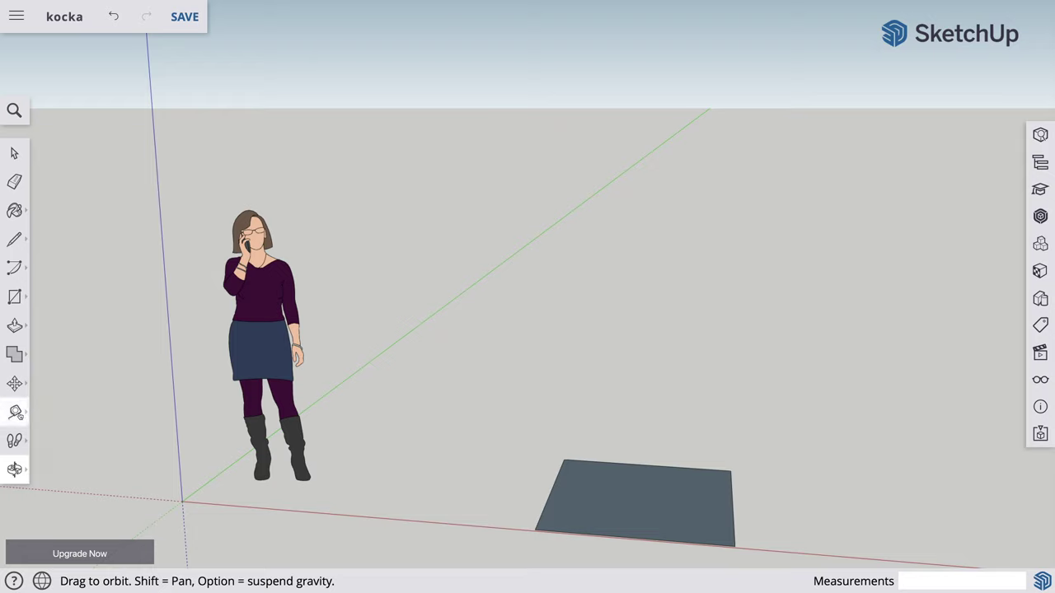
{"action": "left_click", "coordinate": [16, 412]}
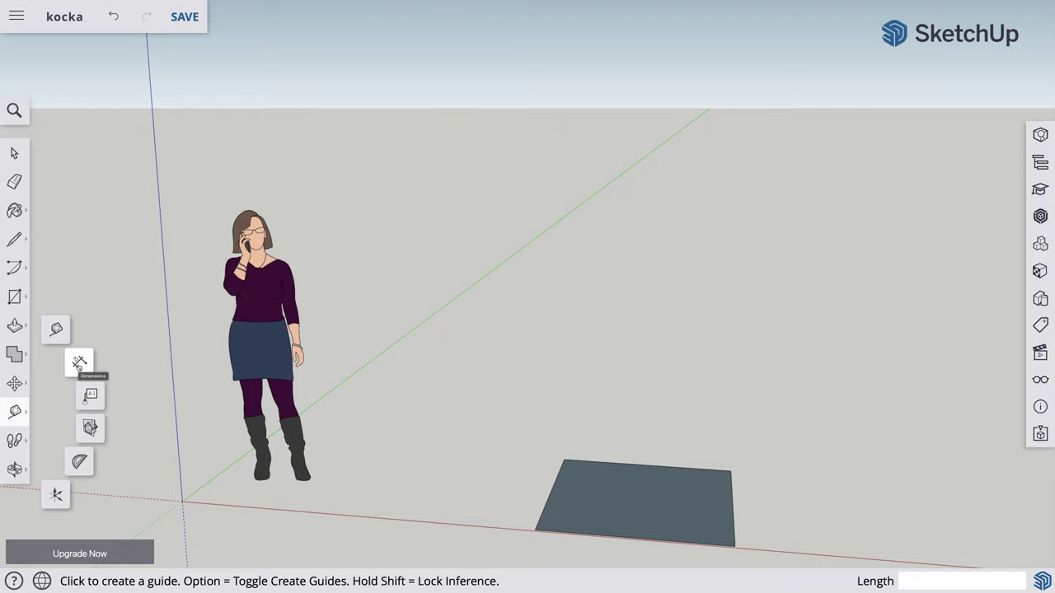
- Dimension the square's left and top edges, each 1000 mm
{"action": "left_click", "coordinate": [80, 364]}
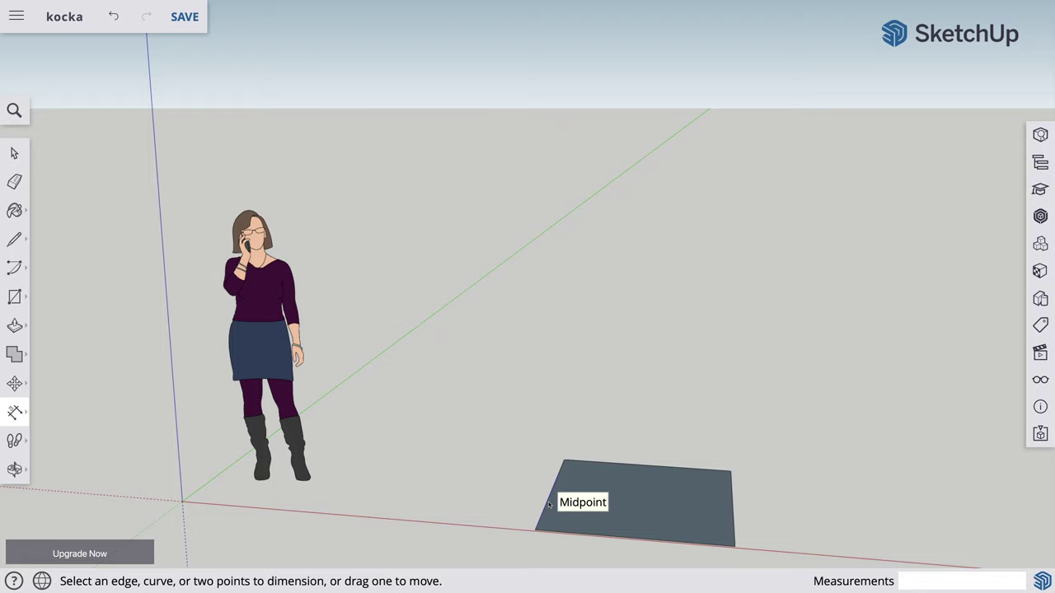
{"action": "left_click", "coordinate": [549, 504]}
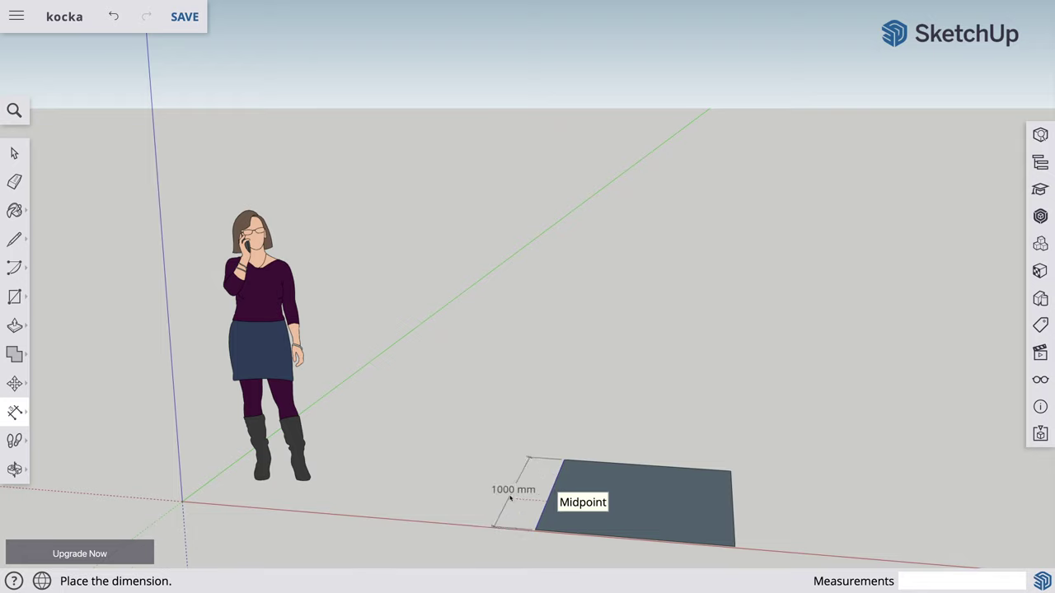
{"action": "left_click", "coordinate": [494, 496]}
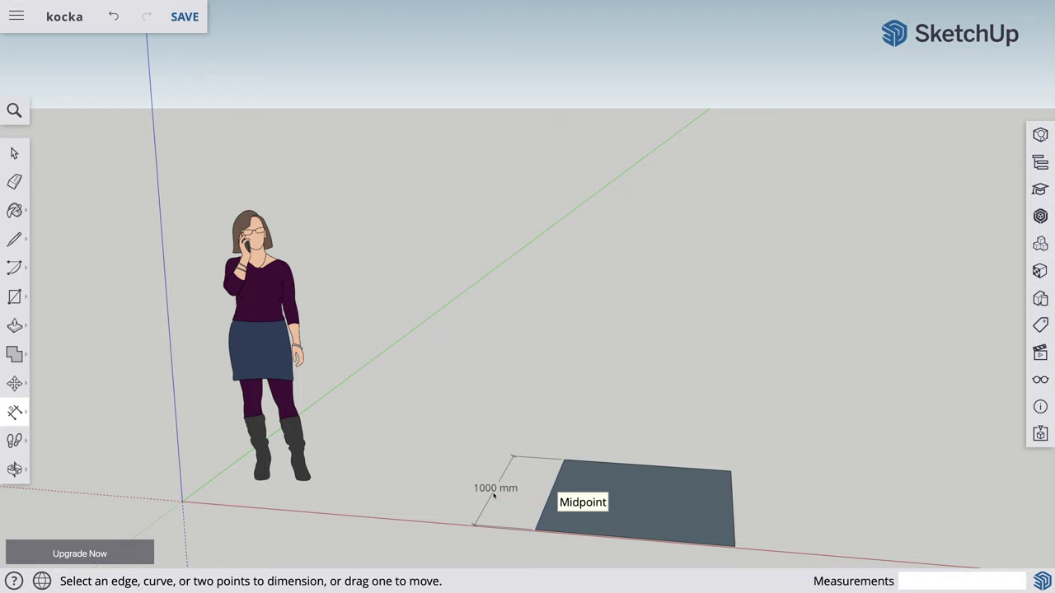
{"action": "left_click", "coordinate": [668, 470]}
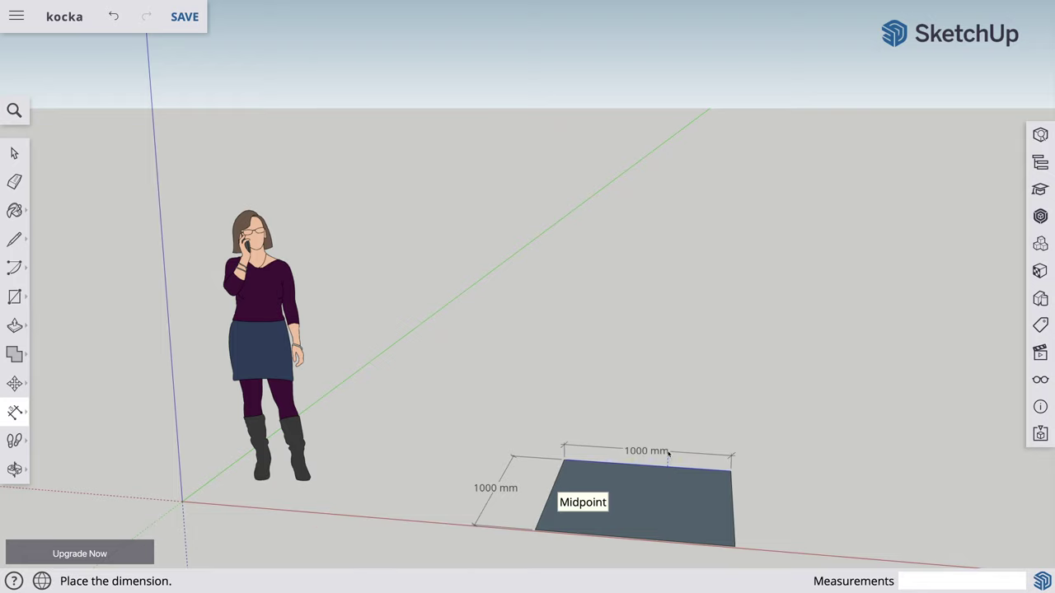
{"action": "left_click", "coordinate": [674, 437]}
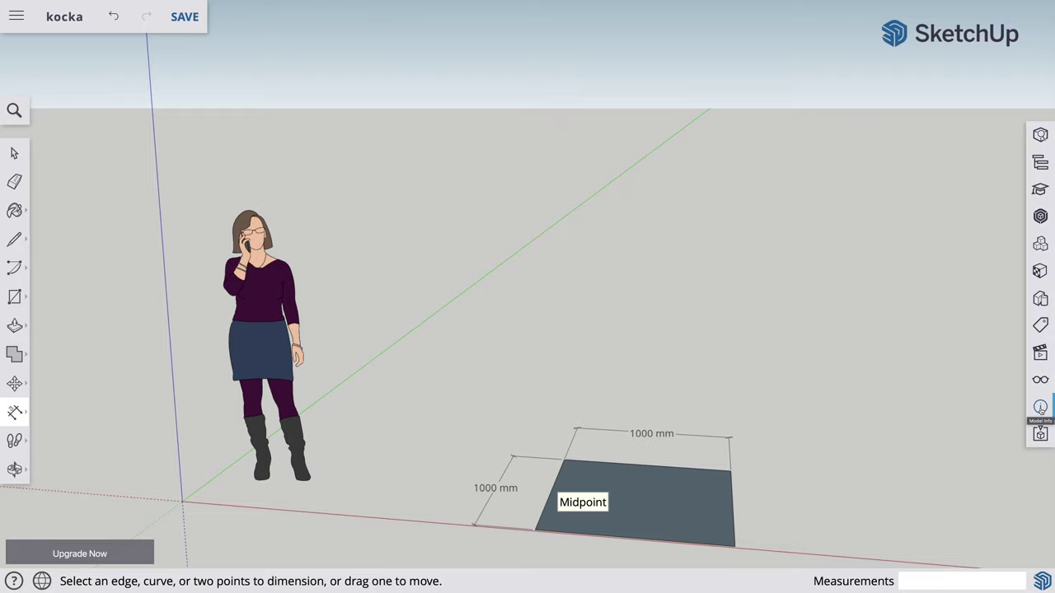
- Set model units to centimetres and align all dimension text along the dimension lines
{"action": "left_click", "coordinate": [1039, 407]}
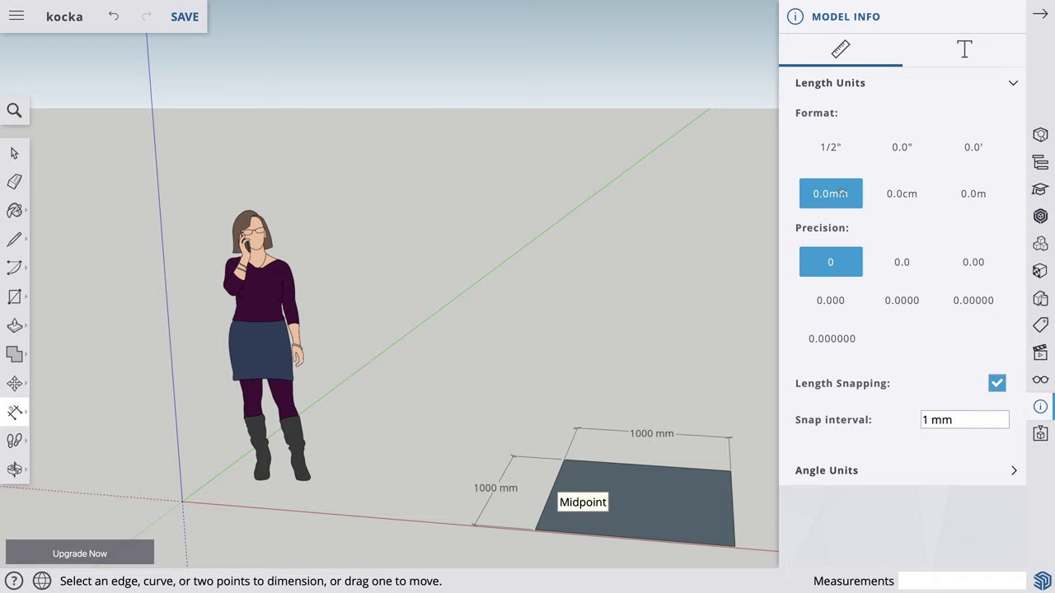
{"action": "left_click", "coordinate": [904, 195]}
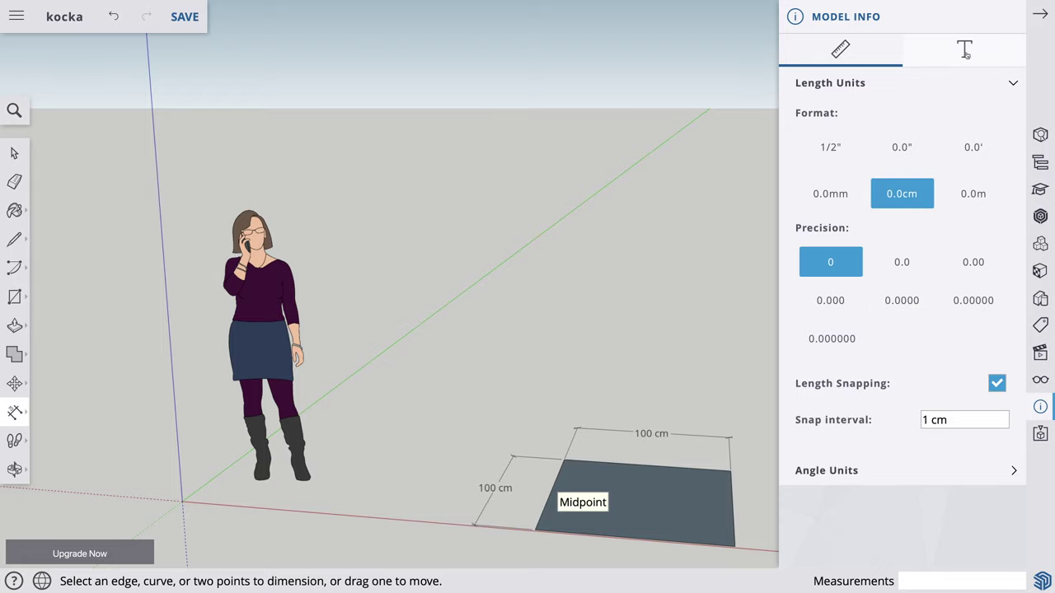
{"action": "left_click", "coordinate": [966, 58]}
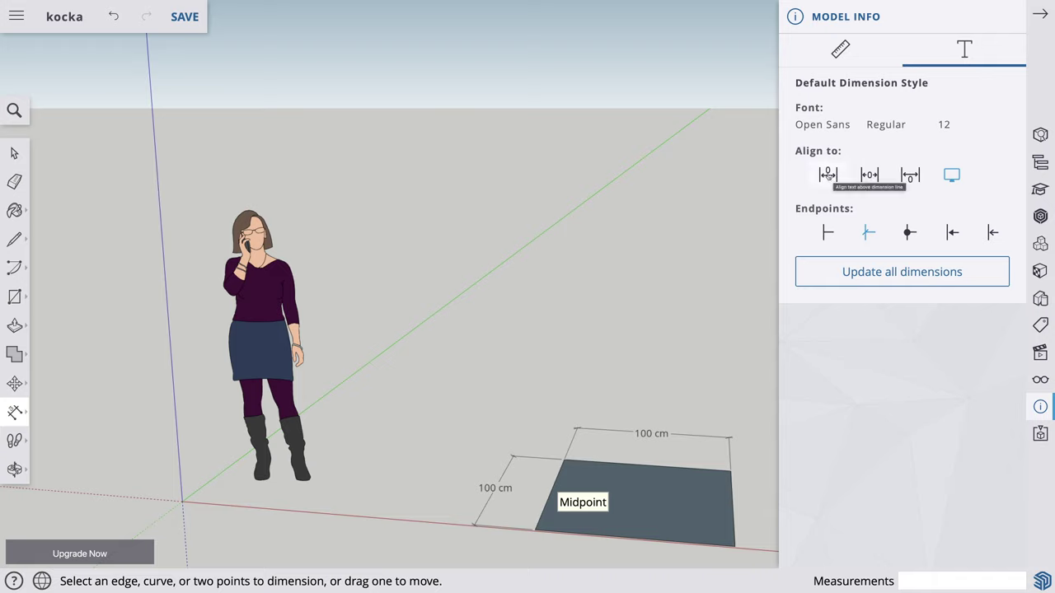
{"action": "left_click", "coordinate": [828, 176]}
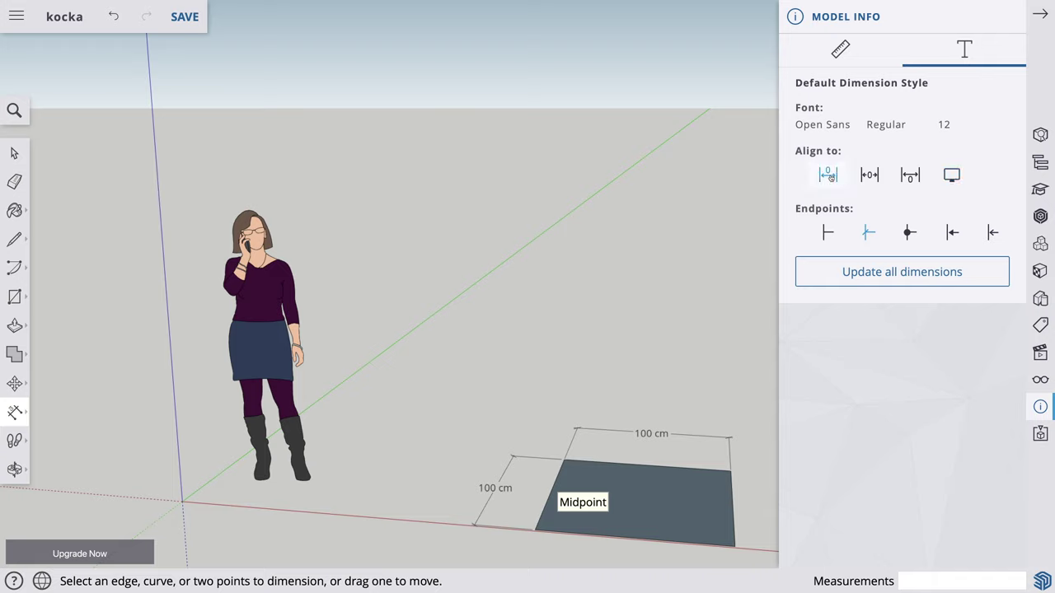
{"action": "left_click", "coordinate": [896, 276]}
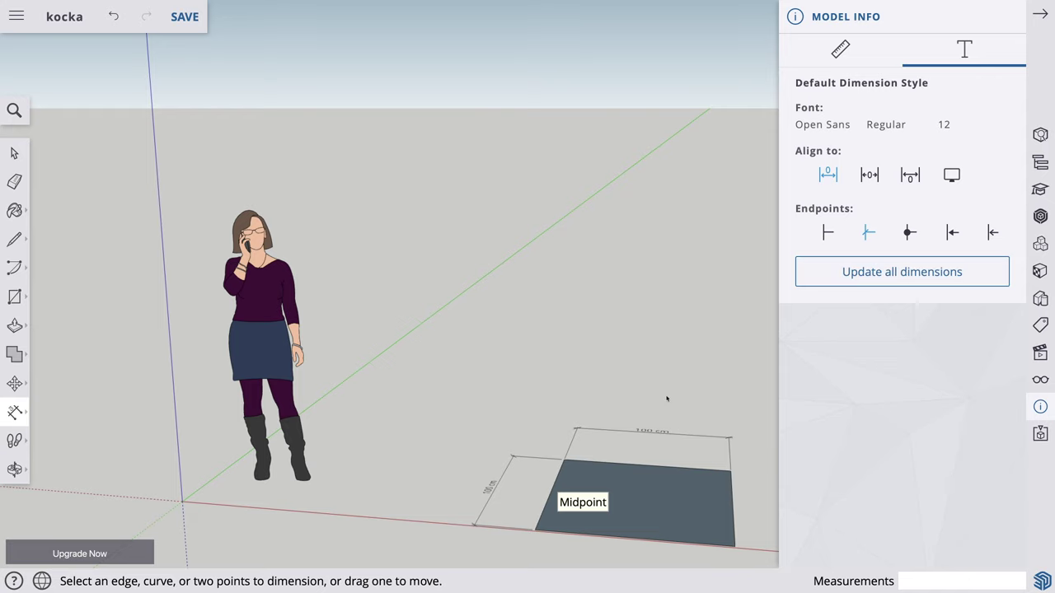
- Give all dimensions arrowhead endpoints and close the Model Info panel
{"action": "left_click", "coordinate": [15, 469]}
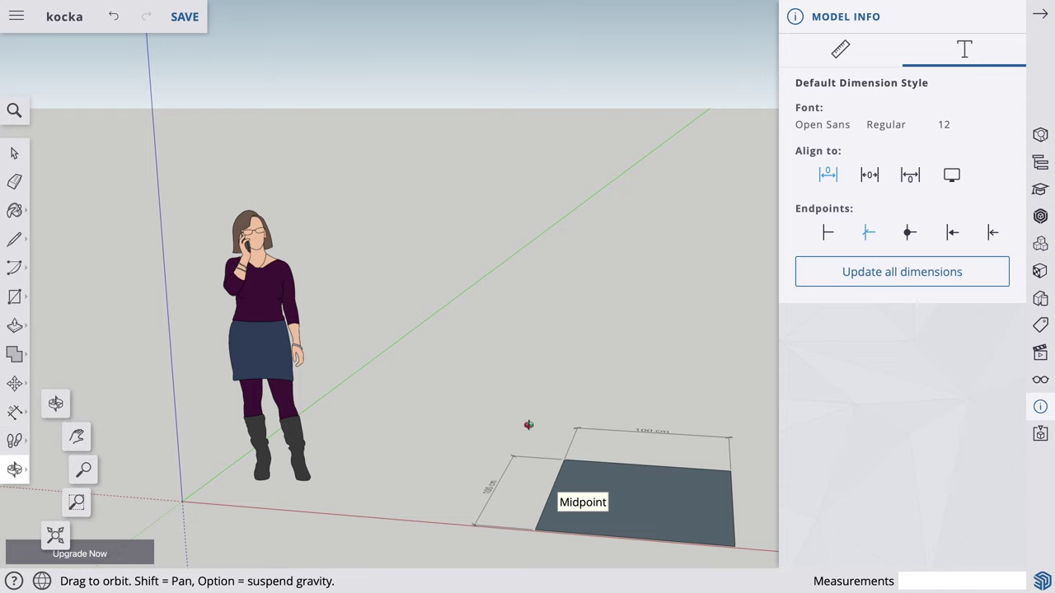
{"action": "mouse_move", "coordinate": [628, 389]}
{"action": "left_mouse_down"}
{"action": "mouse_move", "coordinate": [618, 412]}
{"action": "mouse_move", "coordinate": [540, 468]}
{"action": "mouse_move", "coordinate": [518, 469]}
{"action": "left_mouse_up"}
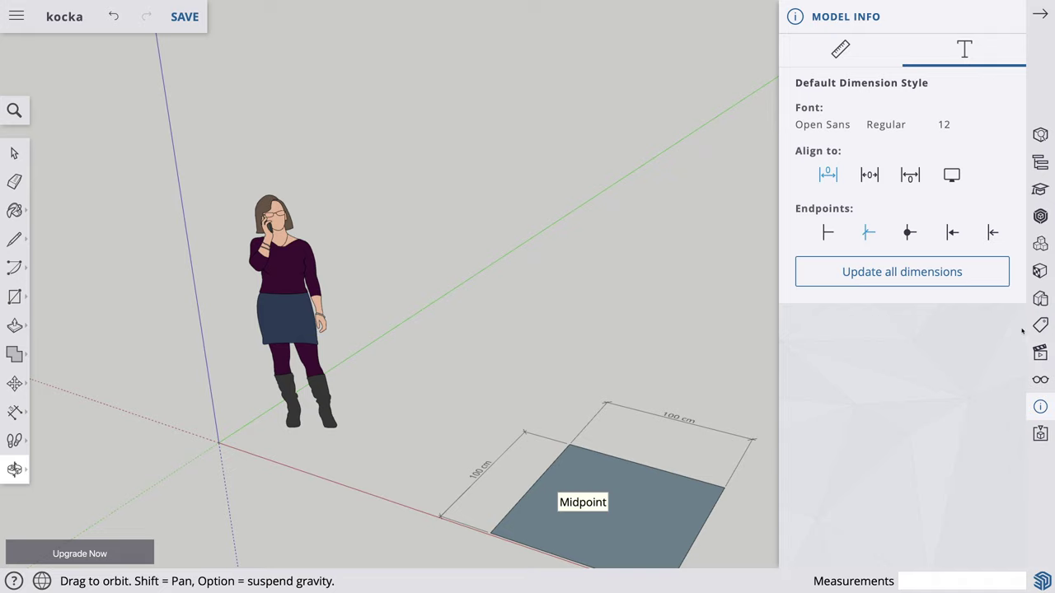
{"action": "left_click", "coordinate": [951, 234]}
{"action": "left_click", "coordinate": [902, 272]}
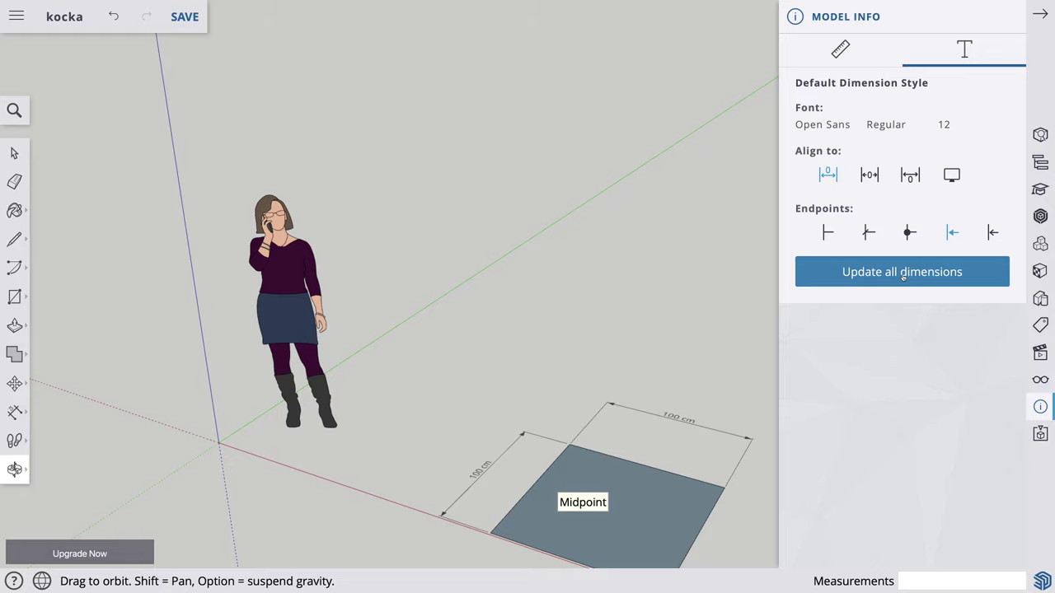
{"action": "left_click", "coordinate": [1040, 15]}
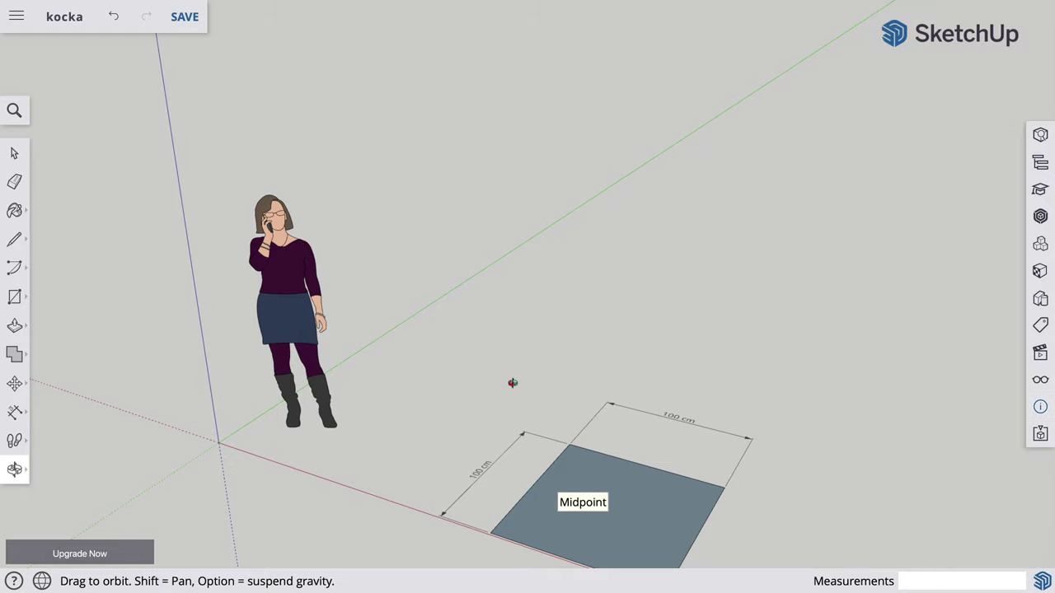
{"action": "mouse_move", "coordinate": [511, 382]}
{"action": "left_mouse_down"}
{"action": "mouse_move", "coordinate": [550, 378]}
{"action": "mouse_move", "coordinate": [657, 328]}
{"action": "left_mouse_up"}
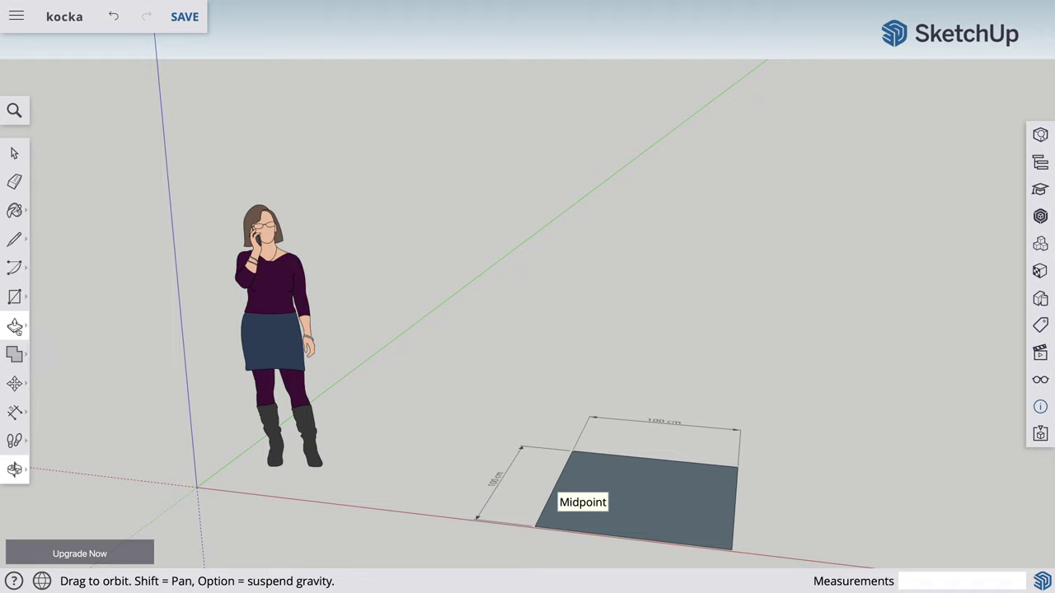
- Push/Pull the square face upward exactly 100 cm to form a cube
{"action": "left_click", "coordinate": [15, 326]}
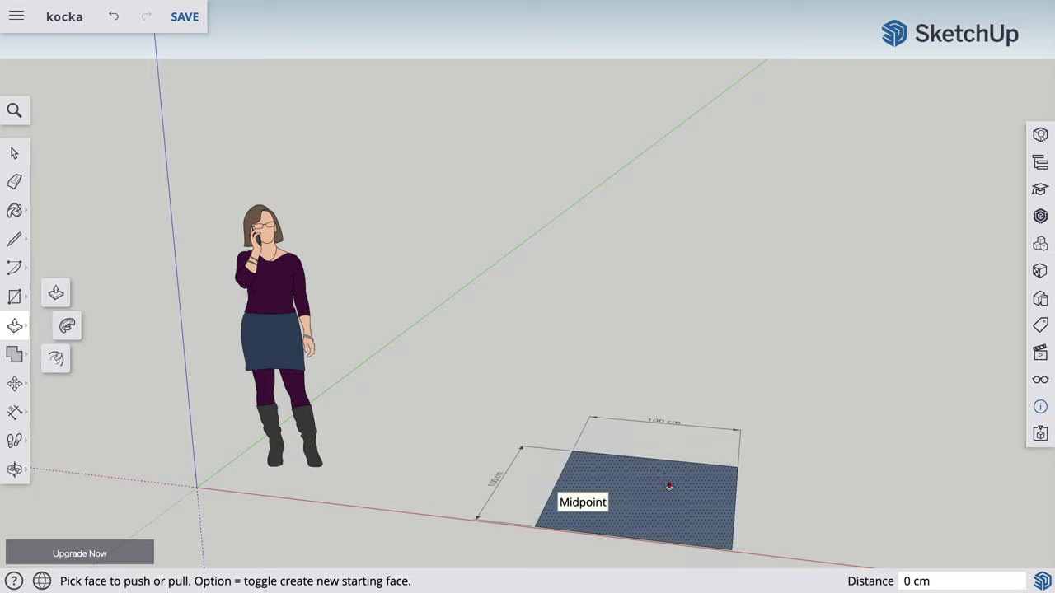
{"action": "left_click_drag", "start_coordinate": [668, 486], "coordinate": [675, 408]}
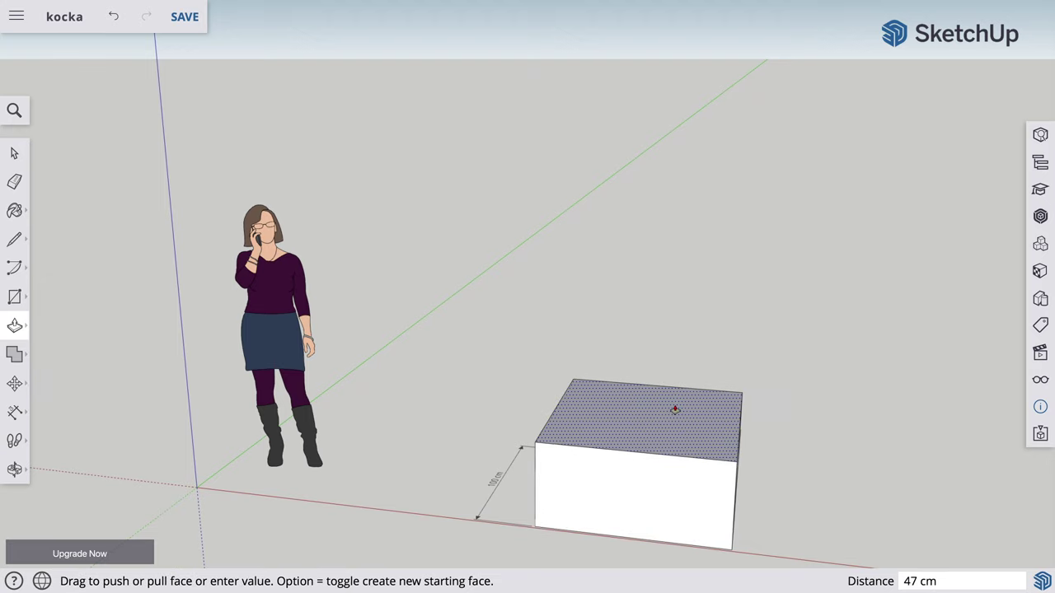
{"action": "left_click_drag", "start_coordinate": [675, 409], "coordinate": [675, 405]}
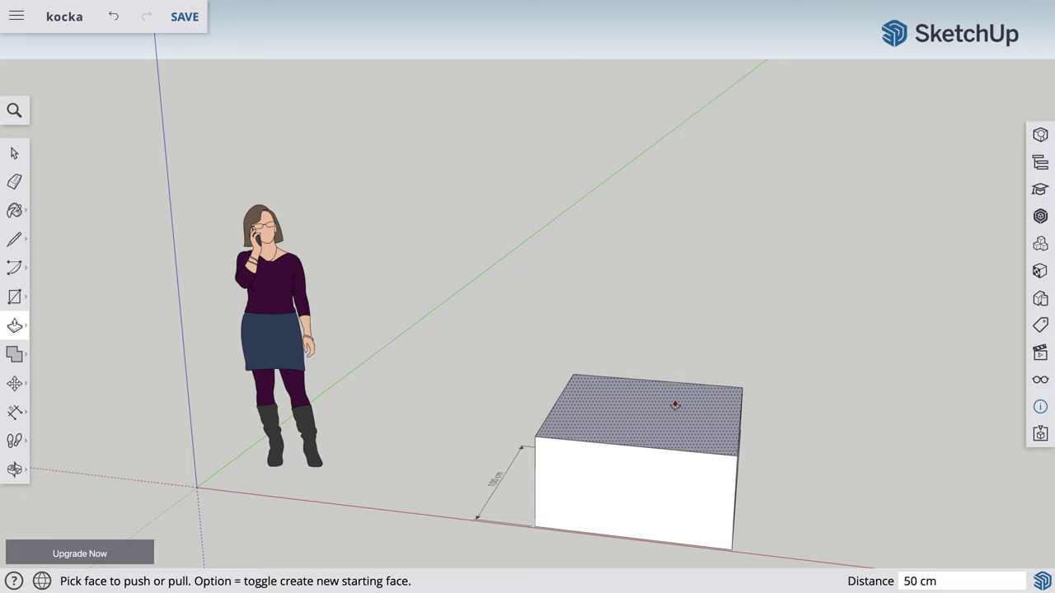
{"action": "type", "text": "10"}
{"action": "type", "text": "0"}
{"action": "key", "text": "Return"}
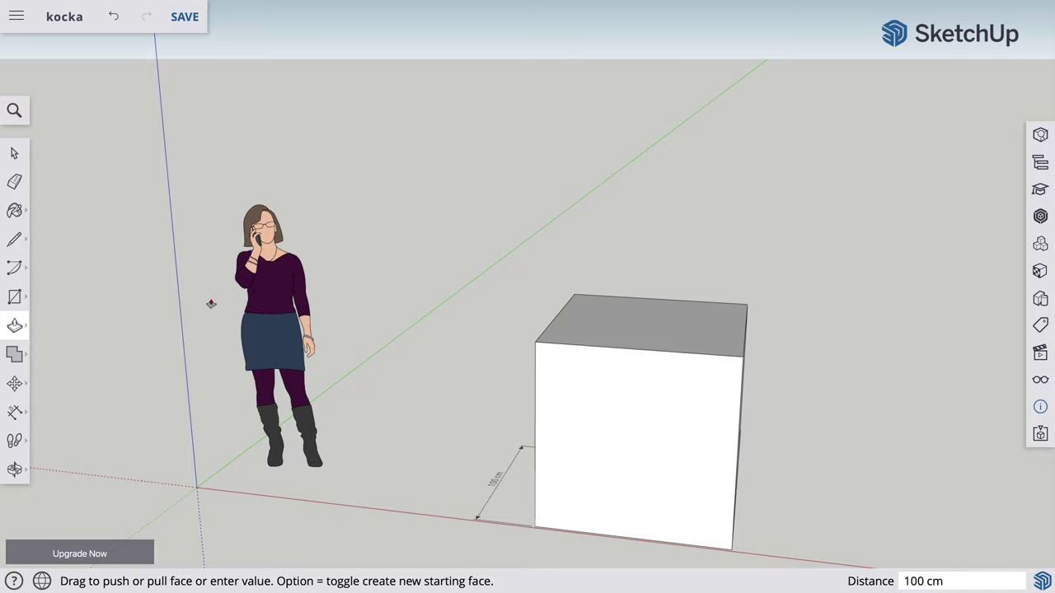
- Add a 100 cm height dimension beside the cube's right vertical edge
{"action": "left_click", "coordinate": [14, 411]}
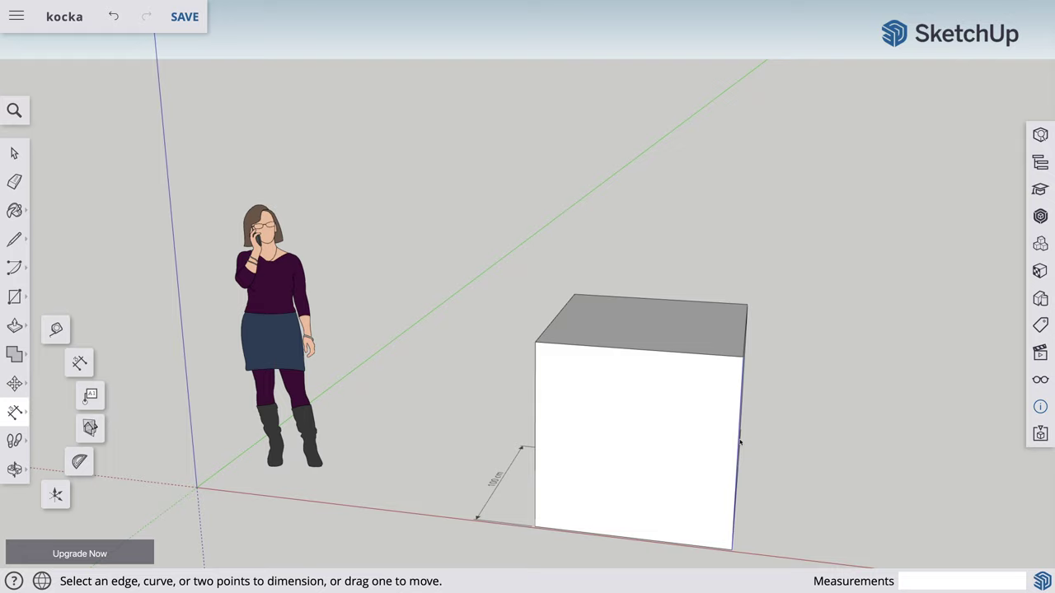
{"action": "left_click", "coordinate": [739, 442]}
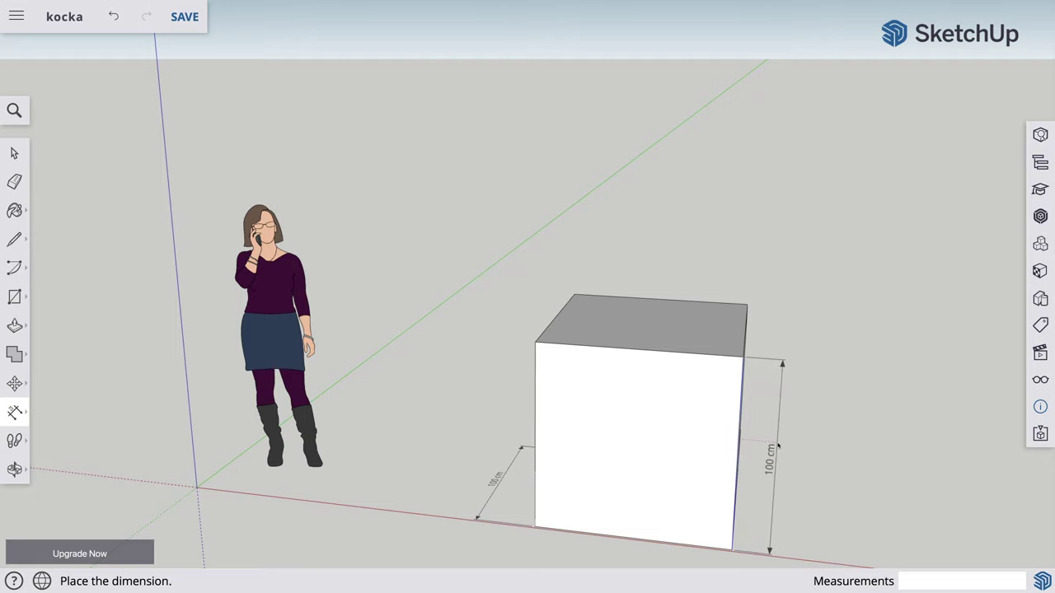
{"action": "left_click", "coordinate": [778, 446]}
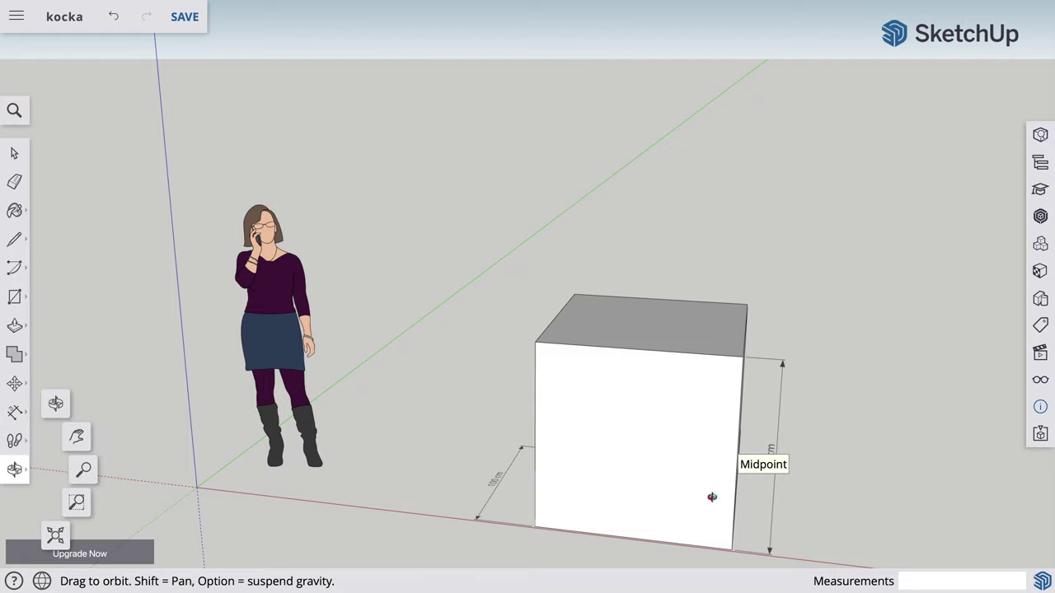
{"action": "mouse_move", "coordinate": [852, 497]}
{"action": "left_mouse_down"}
{"action": "mouse_move", "coordinate": [681, 515]}
{"action": "mouse_move", "coordinate": [398, 463]}
{"action": "mouse_move", "coordinate": [297, 459]}
{"action": "left_mouse_up"}
{"action": "mouse_move", "coordinate": [791, 459]}
{"action": "left_mouse_down"}
{"action": "mouse_move", "coordinate": [539, 431]}
{"action": "mouse_move", "coordinate": [390, 376]}
{"action": "mouse_move", "coordinate": [323, 437]}
{"action": "left_mouse_up"}
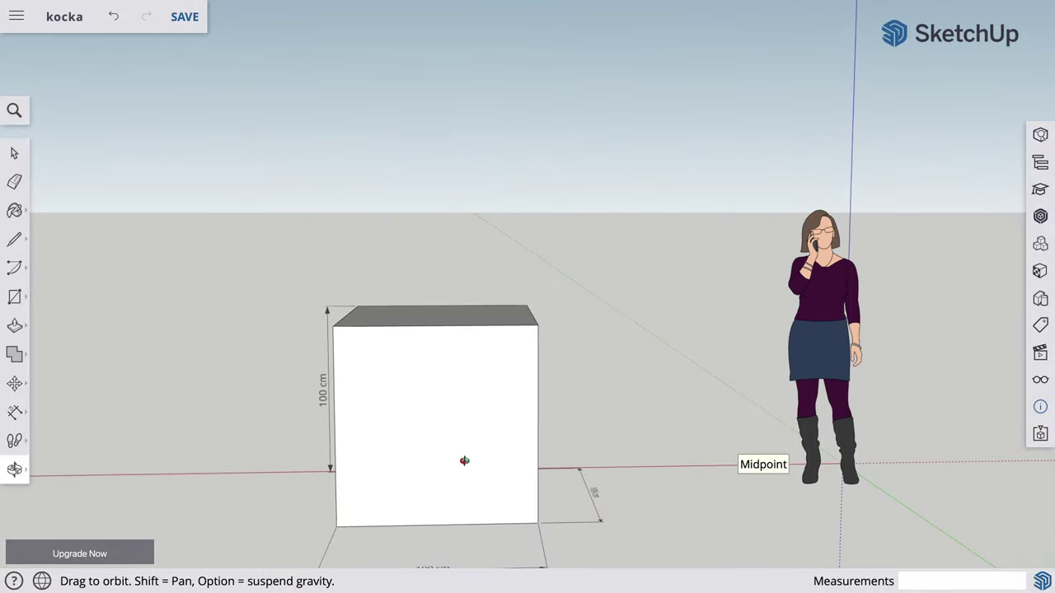
- Zoom out and tilt the view down to frame the cube, its dimensions and the figure
{"action": "scroll", "coordinate": [591, 492], "scroll_direction": "down", "scroll_amount": 2}
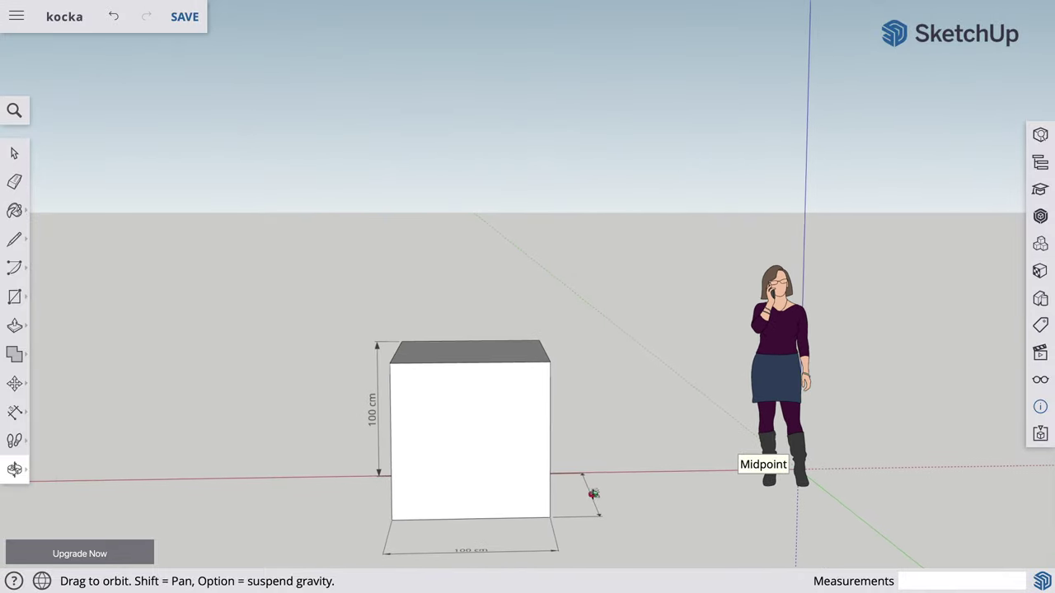
{"action": "left_click_drag", "start_coordinate": [604, 447], "coordinate": [602, 490]}
{"action": "scroll", "coordinate": [655, 388], "scroll_direction": "down", "scroll_amount": 1}
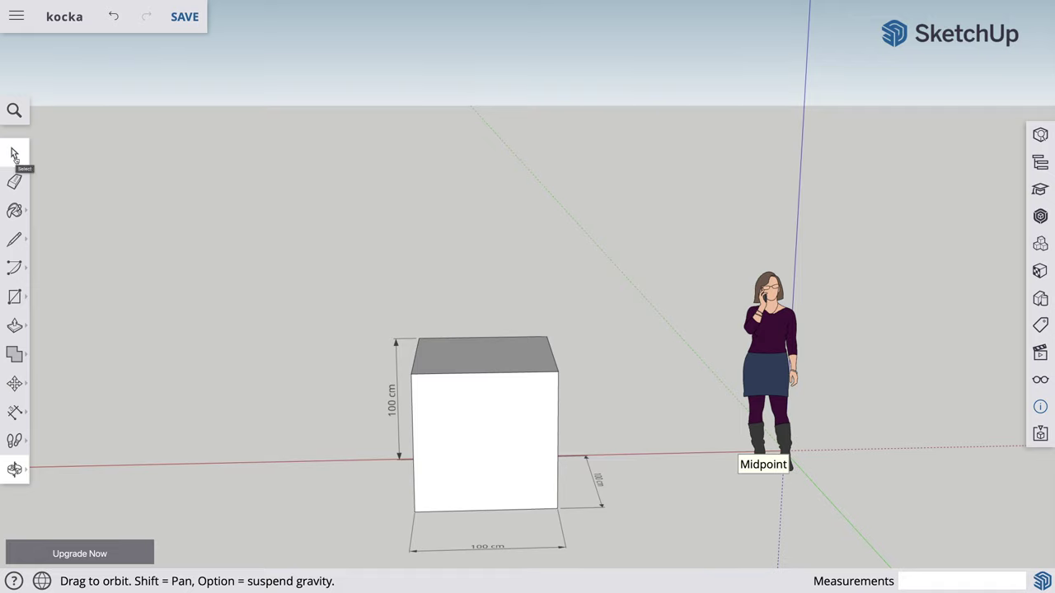
- Select the standing figure together with the entire cube
{"action": "left_click", "coordinate": [14, 155]}
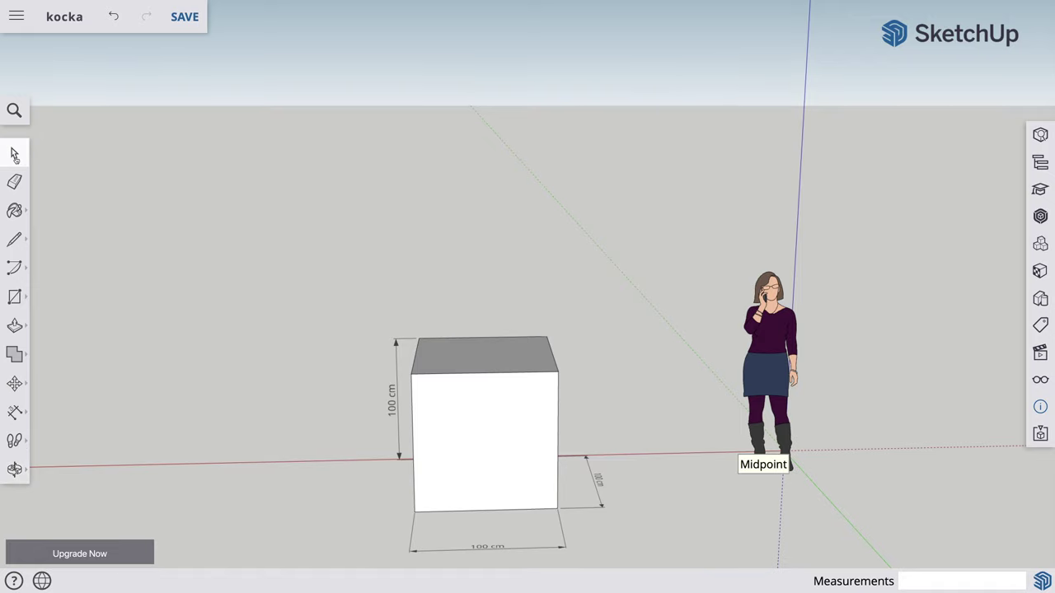
{"action": "left_click", "coordinate": [771, 341]}
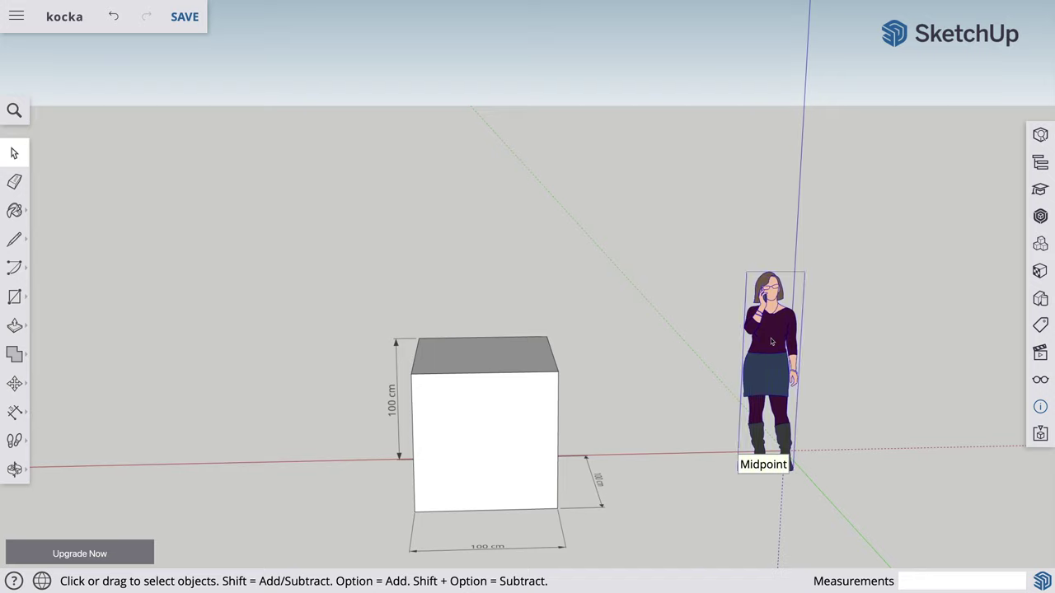
{"action": "left_click", "coordinate": [499, 402], "text": "shift"}
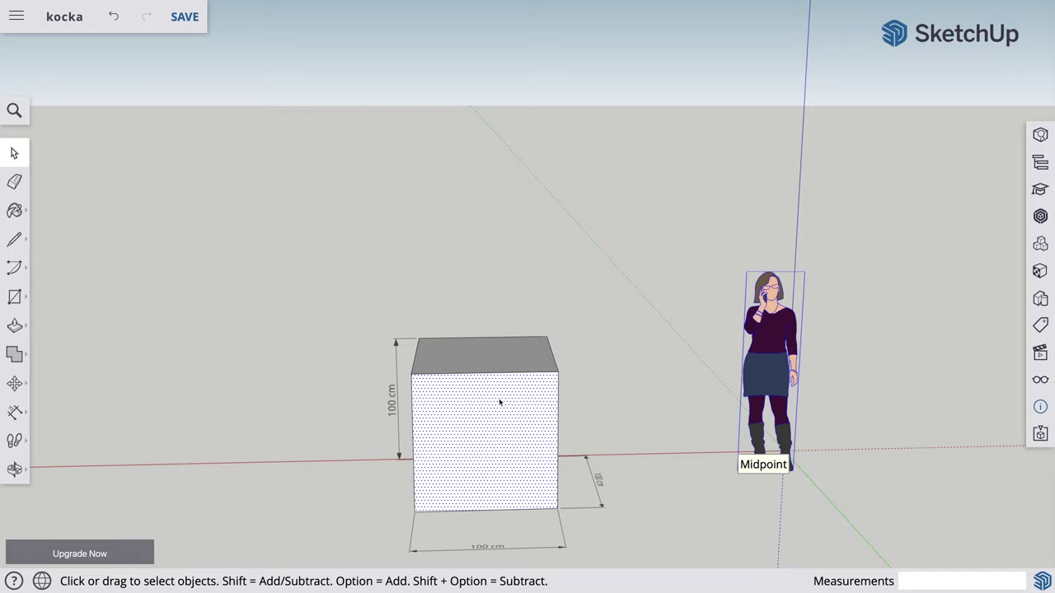
{"action": "left_click", "coordinate": [499, 402], "text": "shift"}
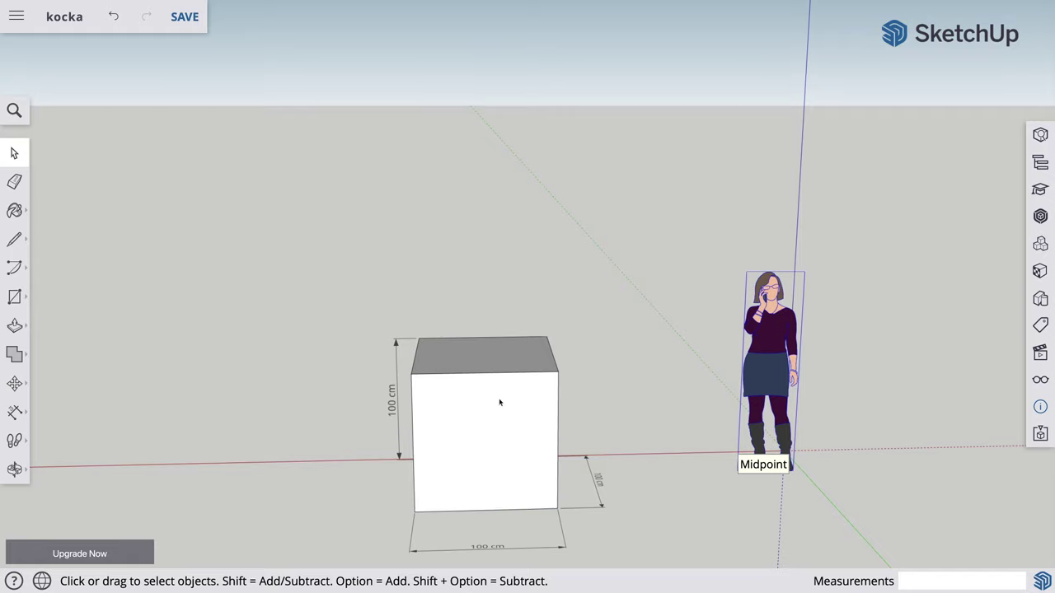
{"action": "left_click", "coordinate": [500, 402], "text": "shift"}
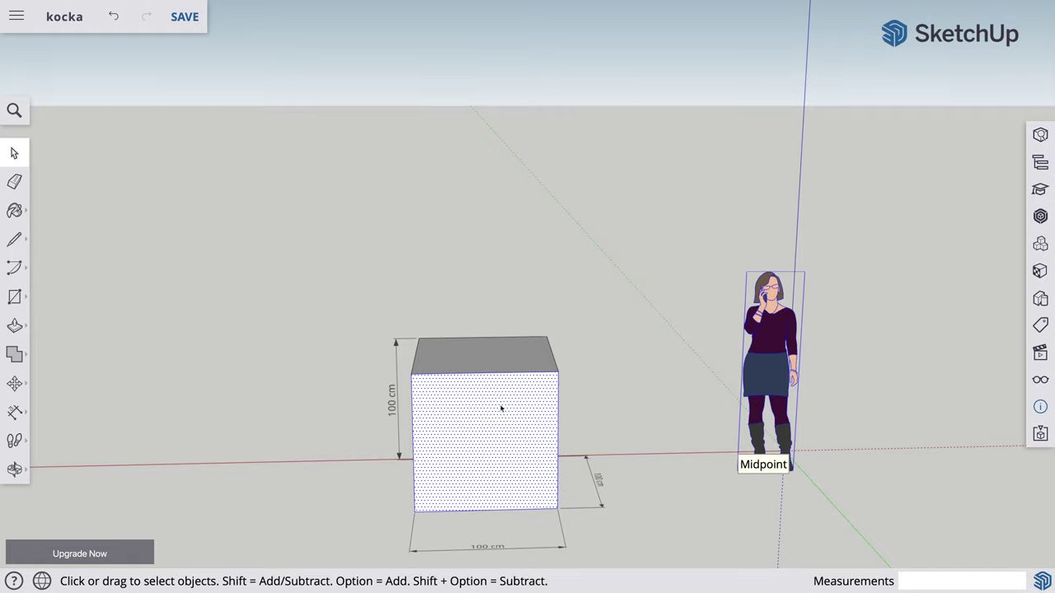
{"action": "left_click", "coordinate": [500, 407], "text": "shift"}
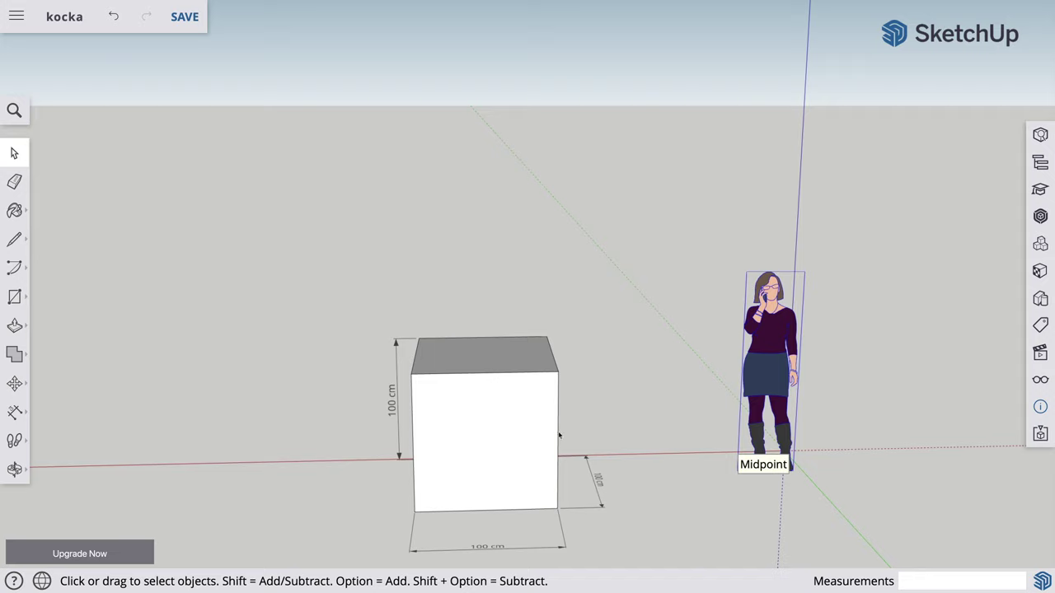
{"action": "triple_click", "coordinate": [509, 403], "text": "shift"}
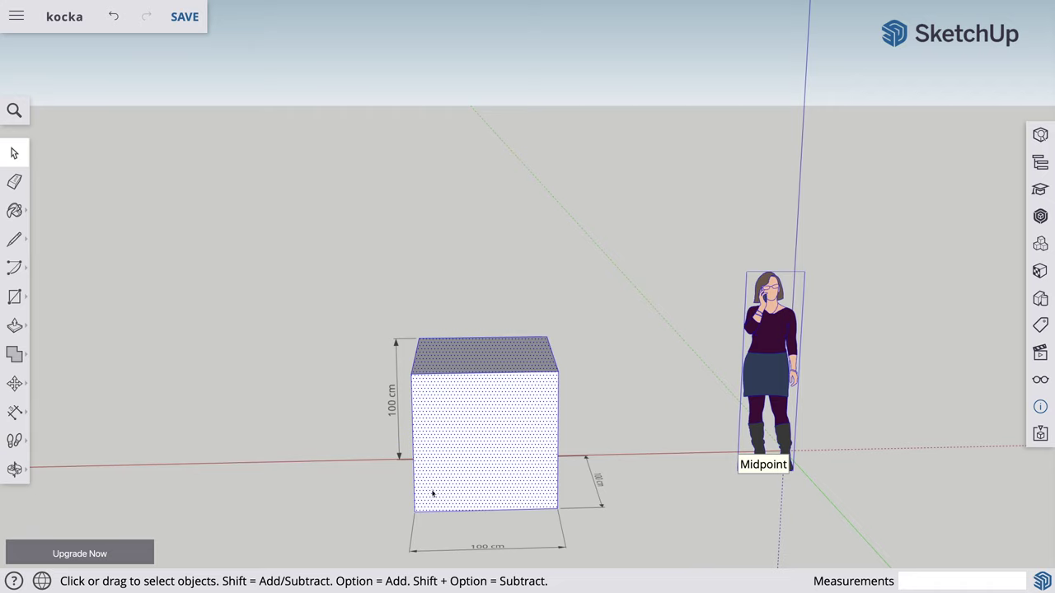
{"action": "left_click", "coordinate": [14, 469]}
{"action": "mouse_move", "coordinate": [571, 448]}
{"action": "left_mouse_down"}
{"action": "mouse_move", "coordinate": [596, 440]}
{"action": "mouse_move", "coordinate": [370, 443]}
{"action": "mouse_move", "coordinate": [453, 457]}
{"action": "mouse_move", "coordinate": [562, 422]}
{"action": "left_mouse_up"}
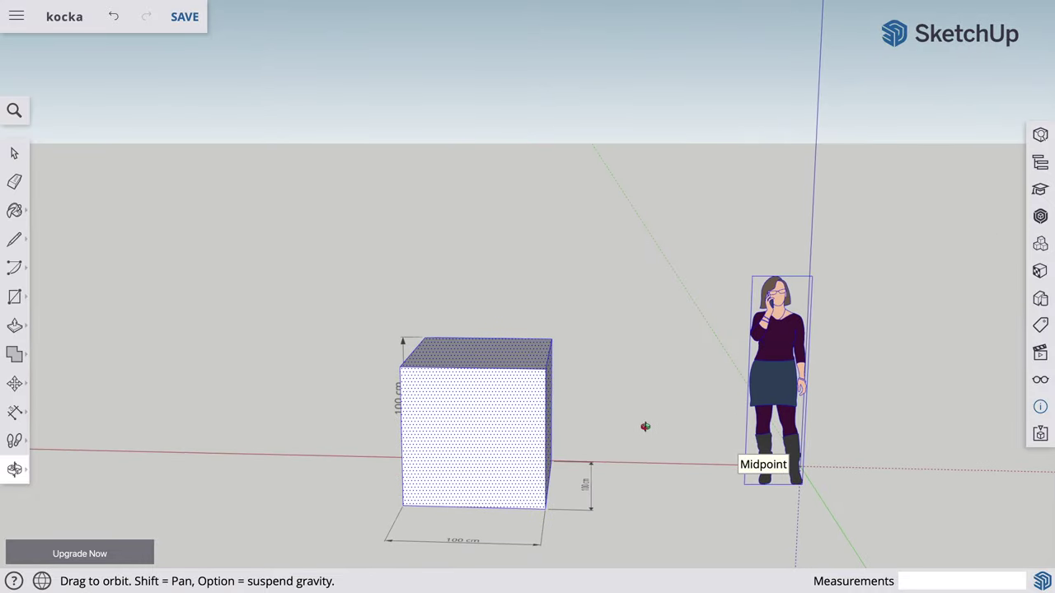
- Save the kocka model and select the standing figure
{"action": "key", "text": "ctrl+s"}
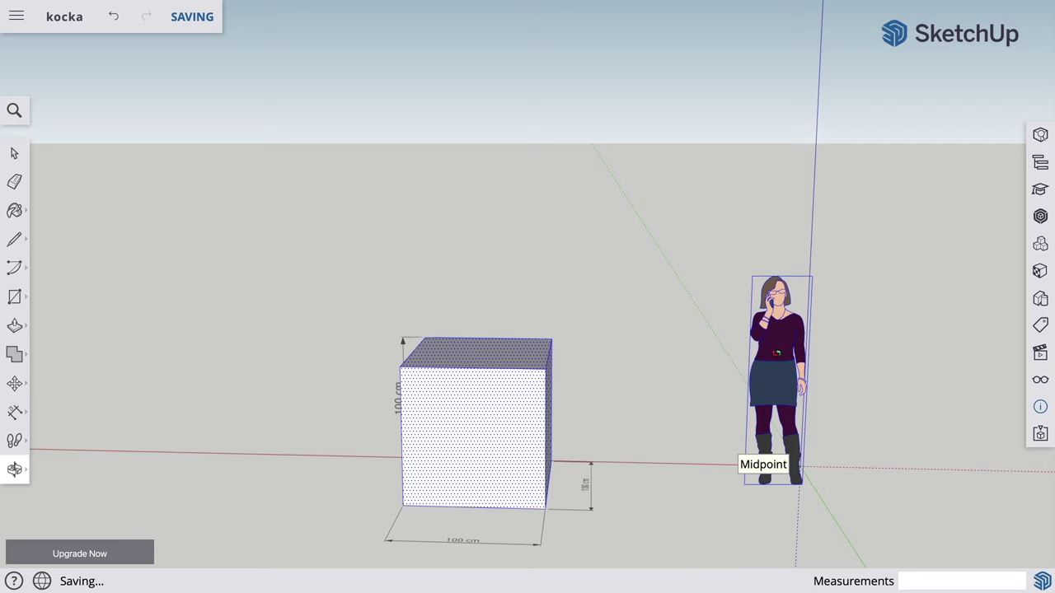
{"action": "left_click", "coordinate": [16, 154]}
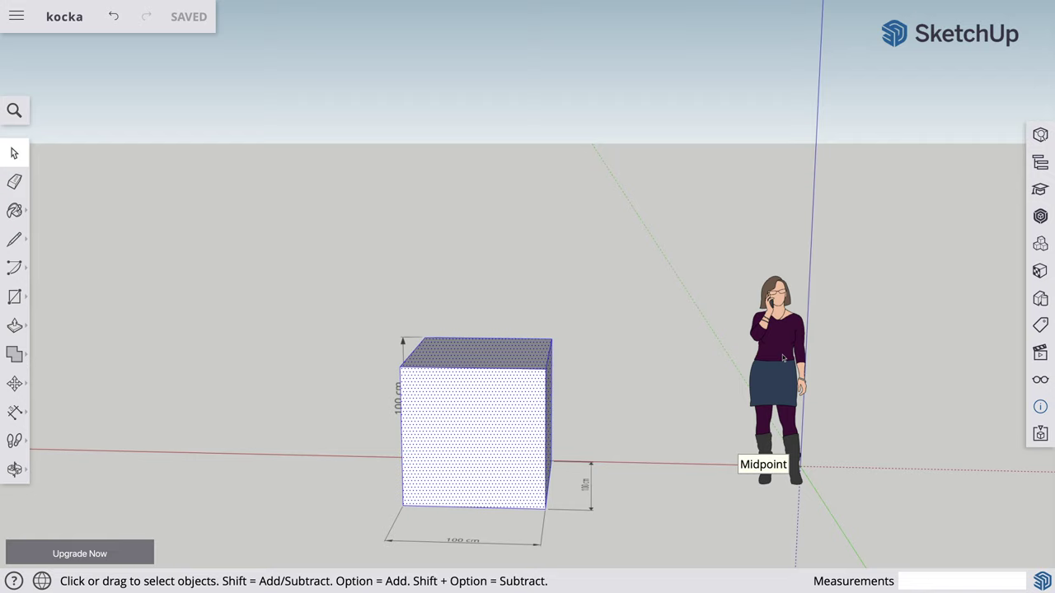
{"action": "left_click", "coordinate": [782, 357]}
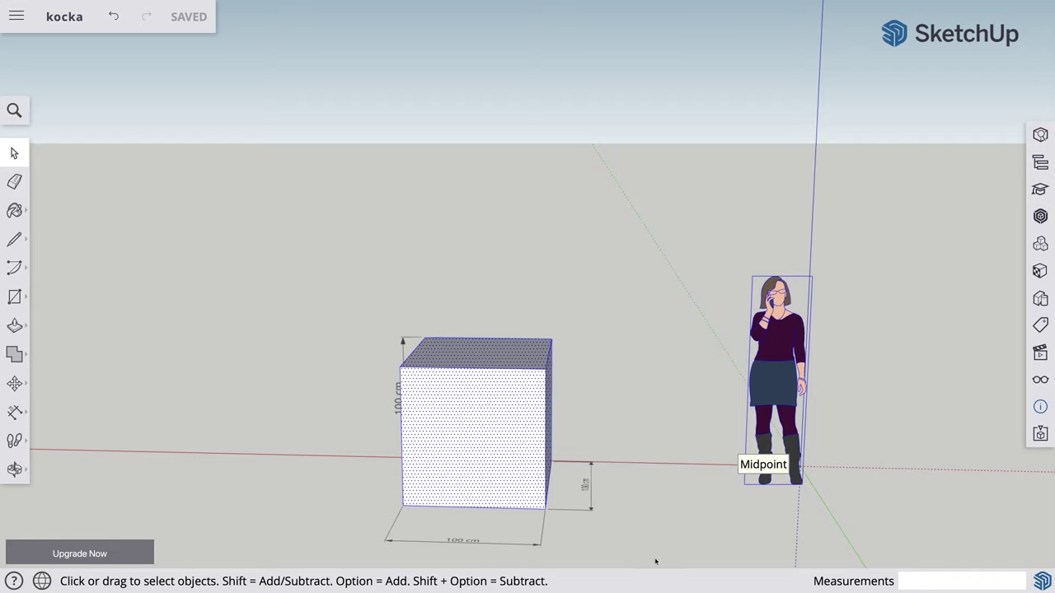
- Toggle the figure out of the selection, then clear the selection from the cube
{"action": "left_click", "coordinate": [775, 373], "text": "shift"}
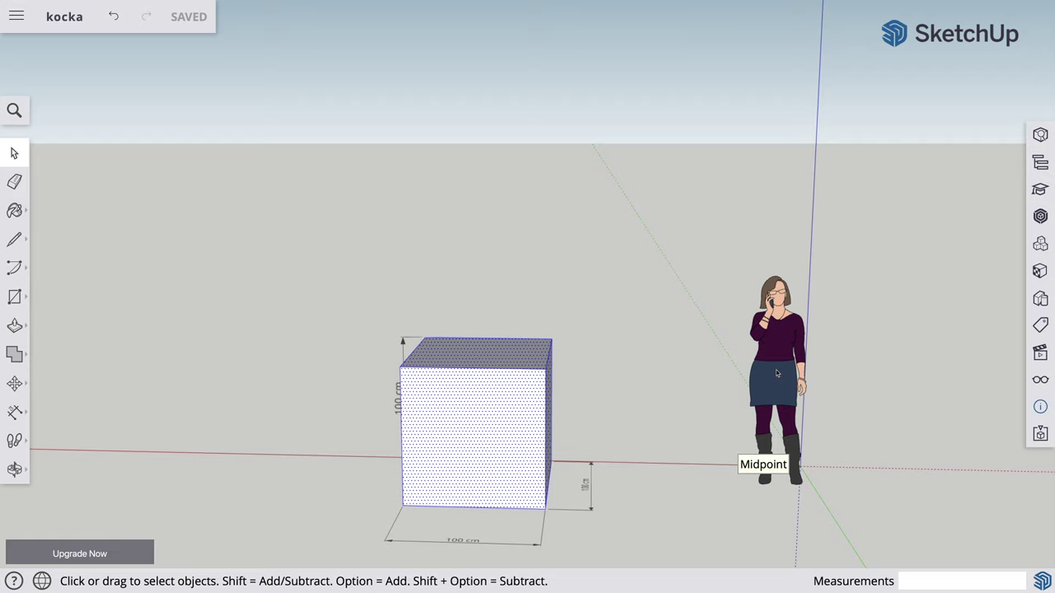
{"action": "left_click", "coordinate": [775, 374], "text": "shift"}
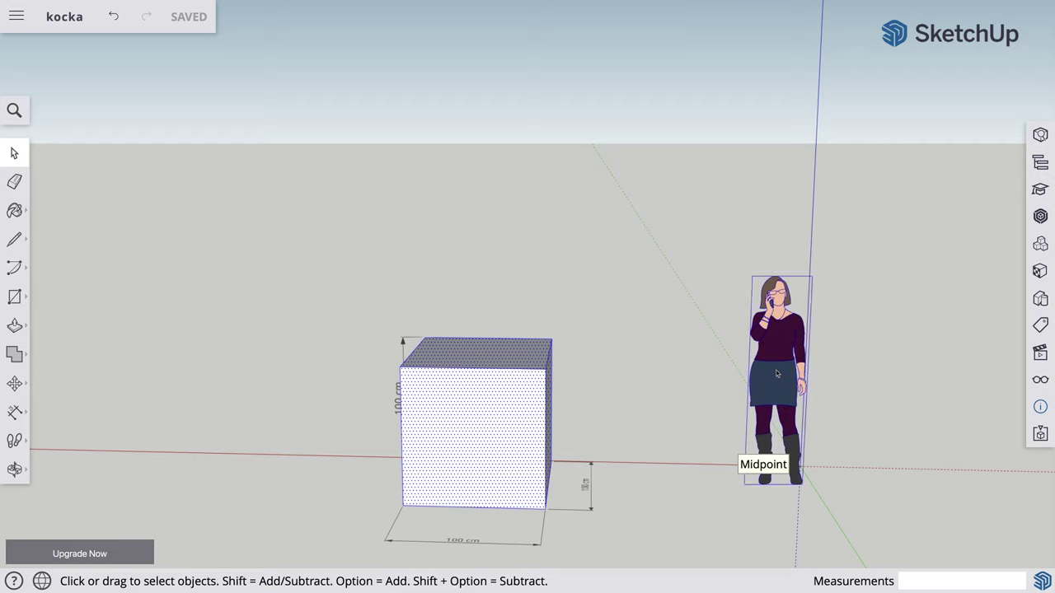
{"action": "left_click", "coordinate": [775, 373], "text": "shift"}
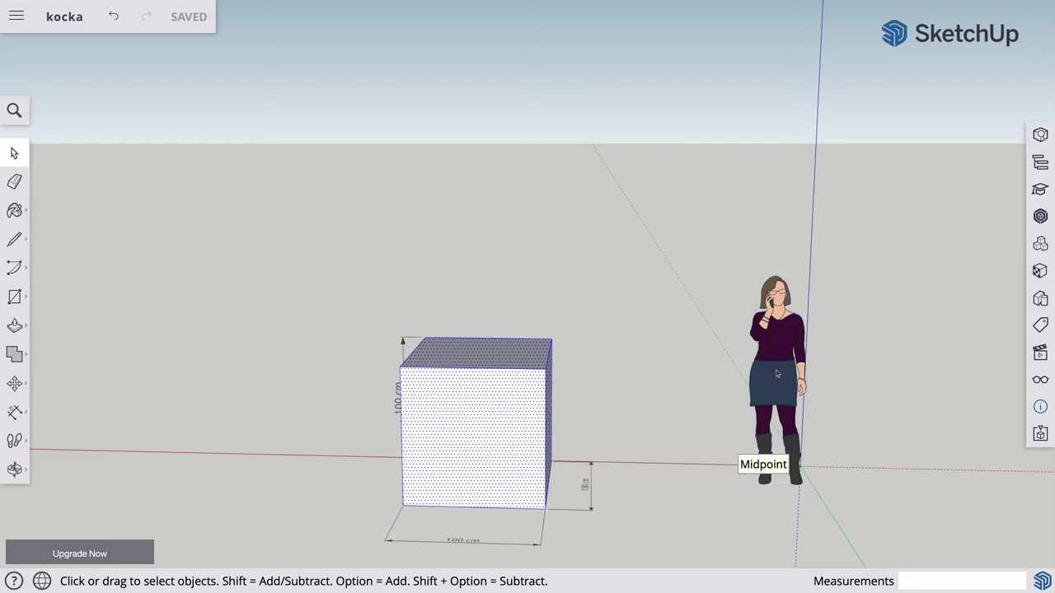
{"action": "left_click", "coordinate": [611, 413]}
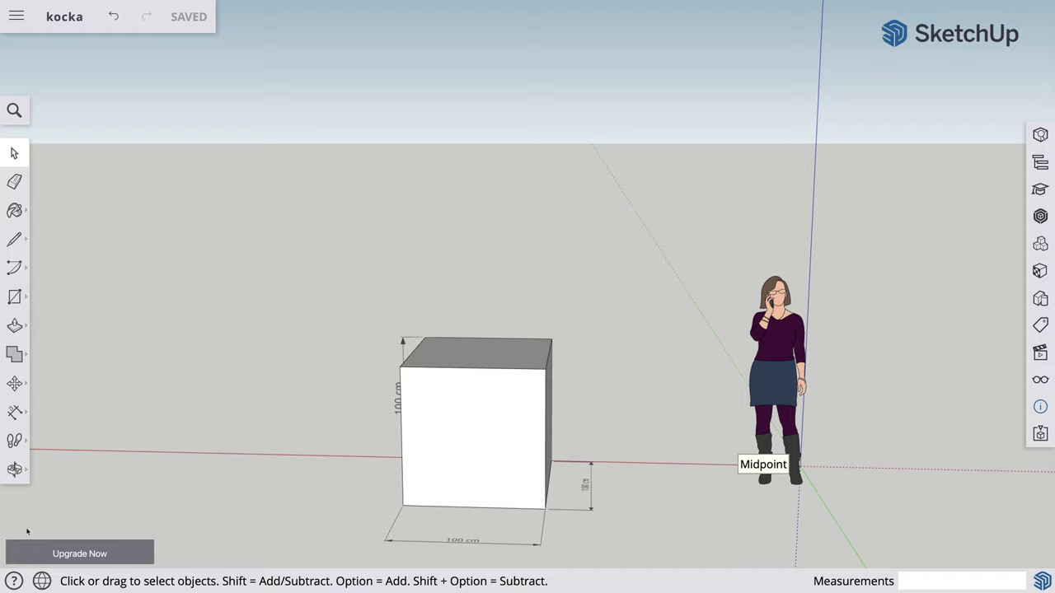
{"action": "left_click", "coordinate": [14, 468]}
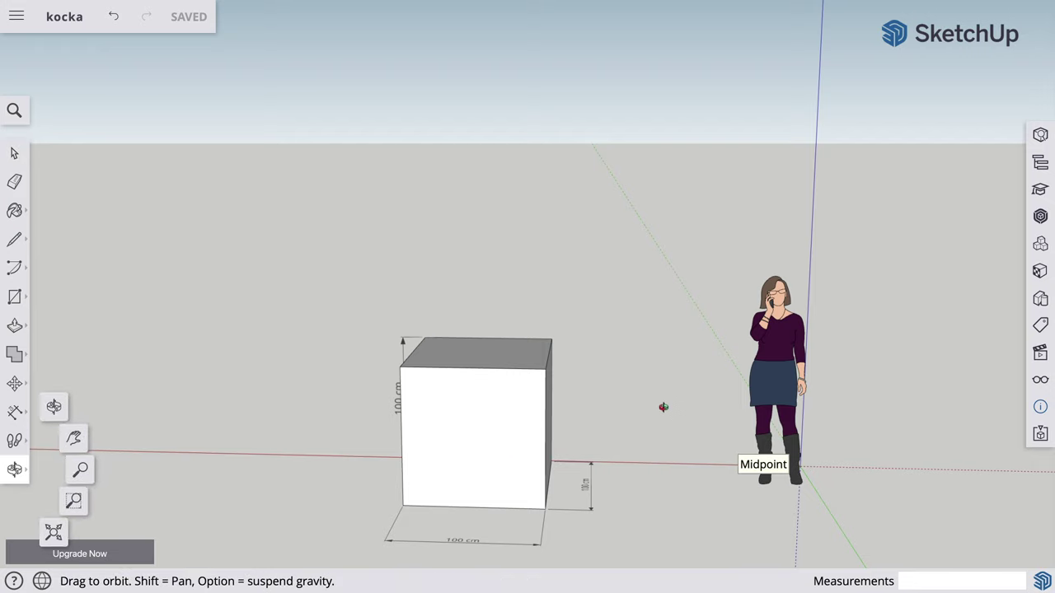
- Orbit around the cube and bring up the Styles collections (Default Styles, Sketchy Edges, Straight Lines)
{"action": "left_click_drag", "start_coordinate": [663, 407], "coordinate": [584, 437]}
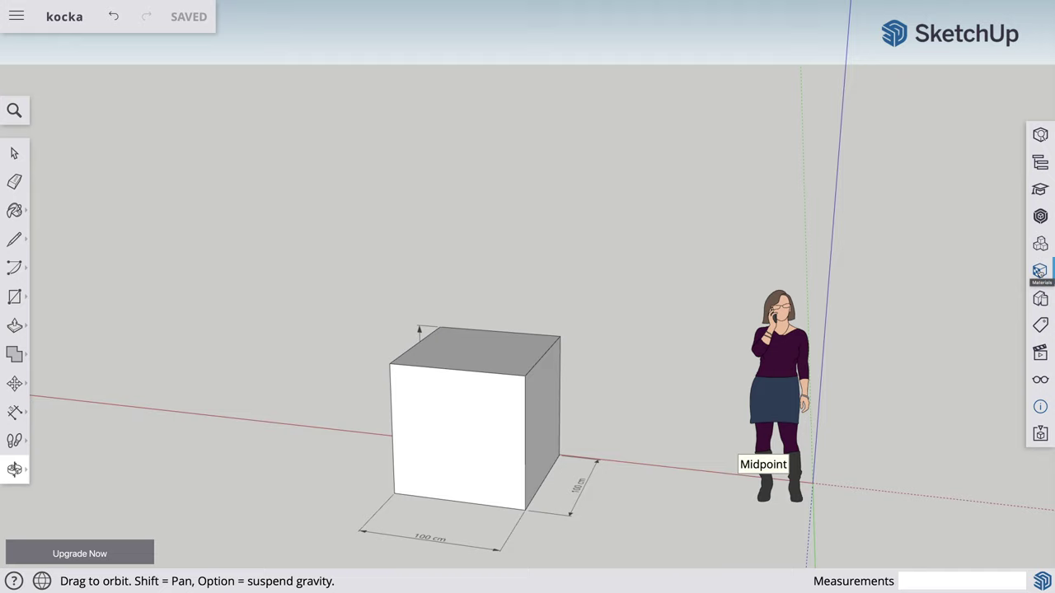
{"action": "left_click", "coordinate": [1041, 301]}
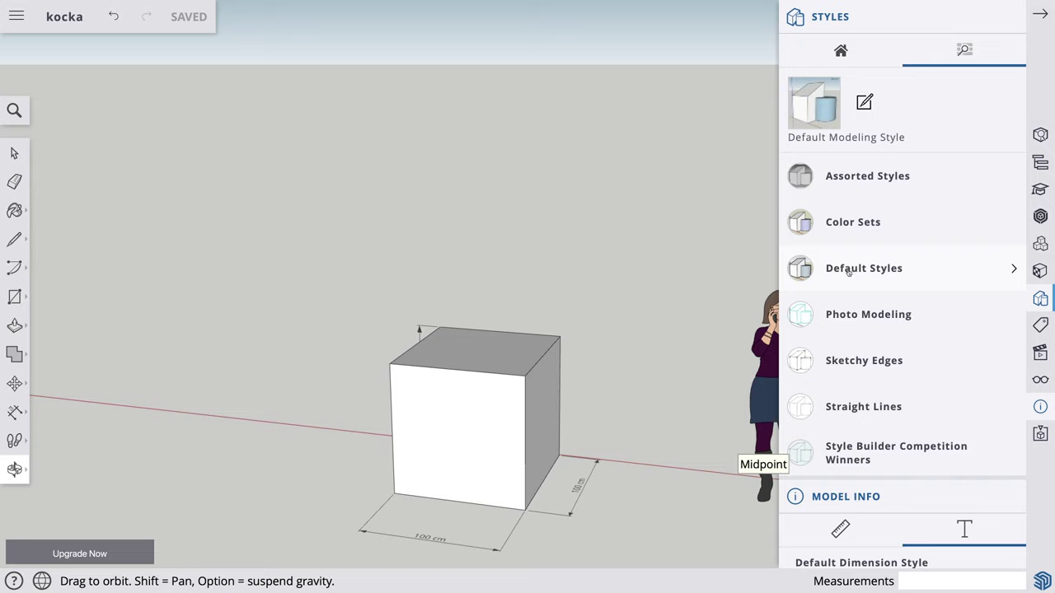
- Apply the Sketchy Edges 'Brush Strokes Wide' style and re-angle the view of the cube
{"action": "left_click", "coordinate": [847, 365]}
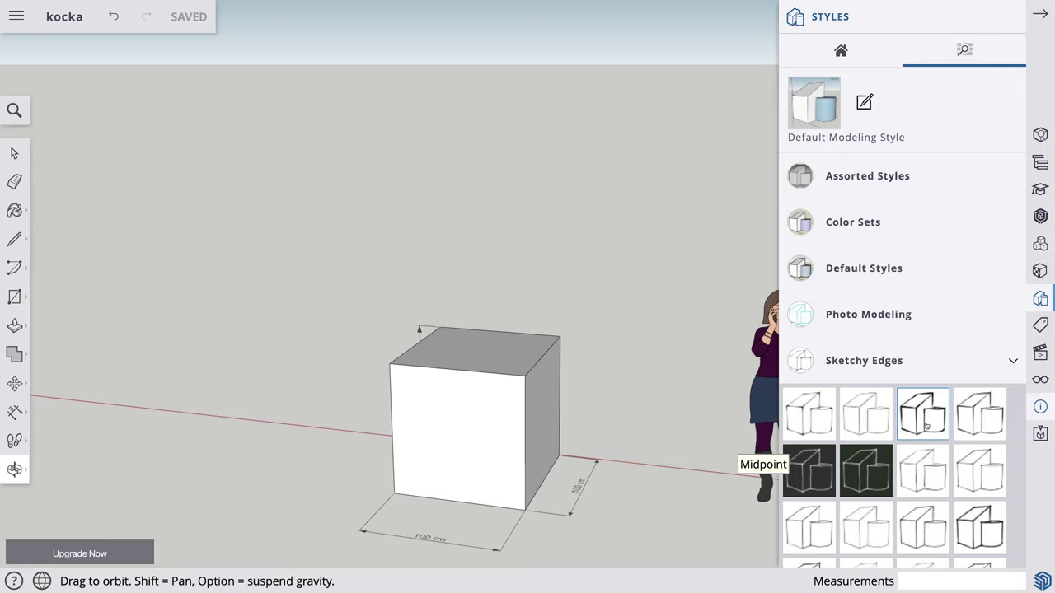
{"action": "left_click", "coordinate": [926, 426]}
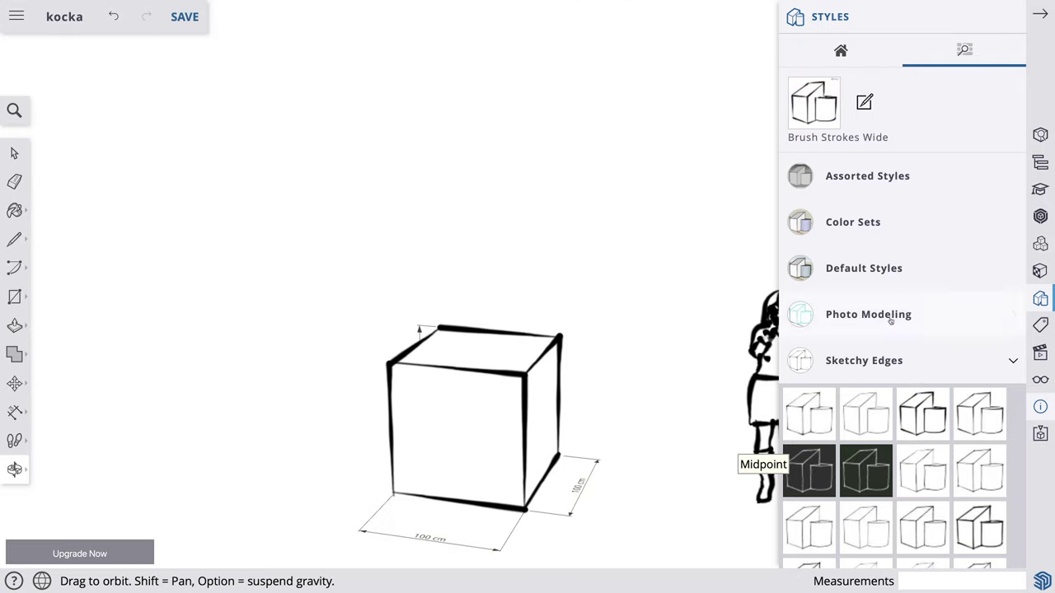
{"action": "left_click", "coordinate": [1012, 17]}
{"action": "mouse_move", "coordinate": [876, 398]}
{"action": "left_mouse_down"}
{"action": "mouse_move", "coordinate": [683, 390]}
{"action": "mouse_move", "coordinate": [907, 333]}
{"action": "left_mouse_up"}
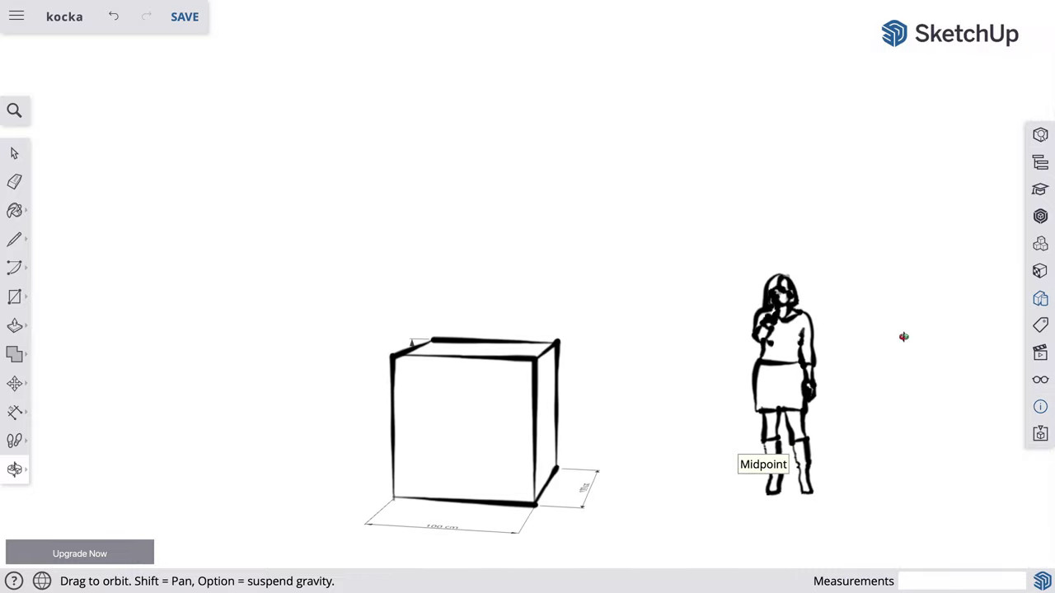
{"action": "left_click", "coordinate": [14, 153]}
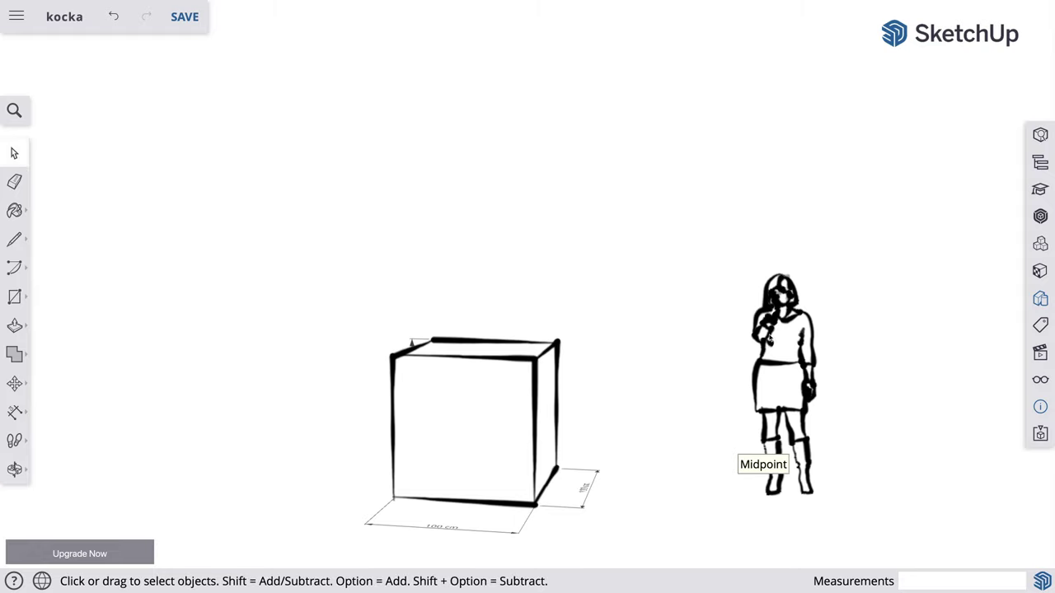
- Delete the standing woman figure and orbit to a better angle on the cube
{"action": "left_click", "coordinate": [783, 336]}
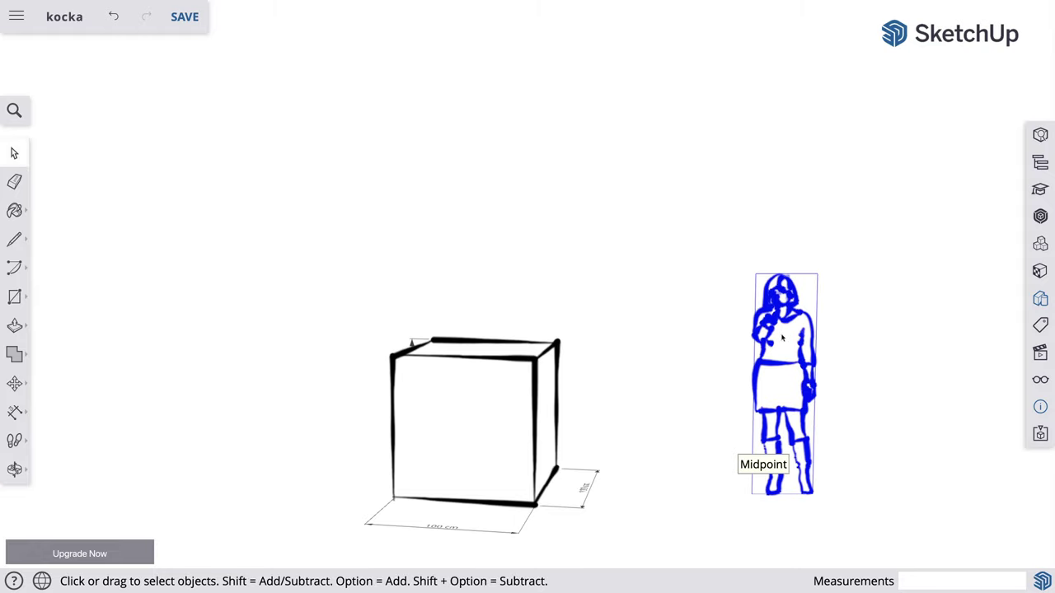
{"action": "key", "text": "Delete"}
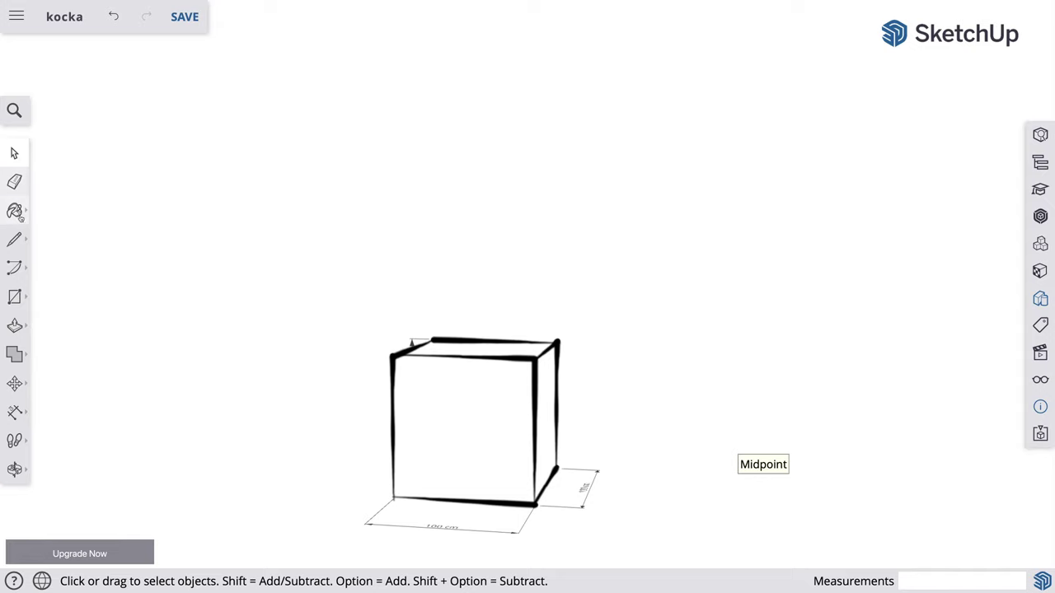
{"action": "left_click", "coordinate": [15, 212]}
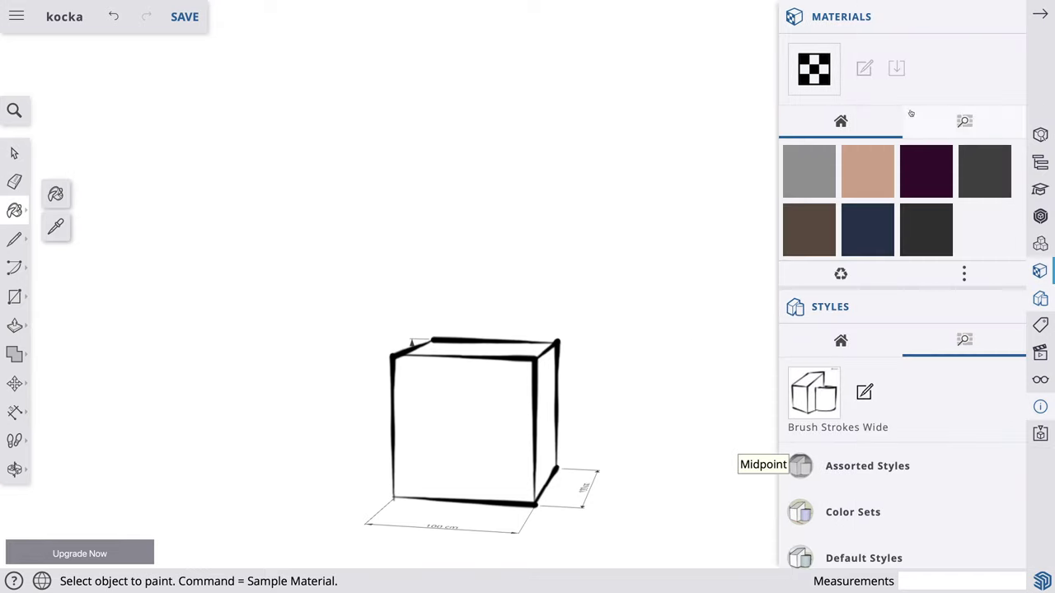
{"action": "left_click", "coordinate": [1040, 15]}
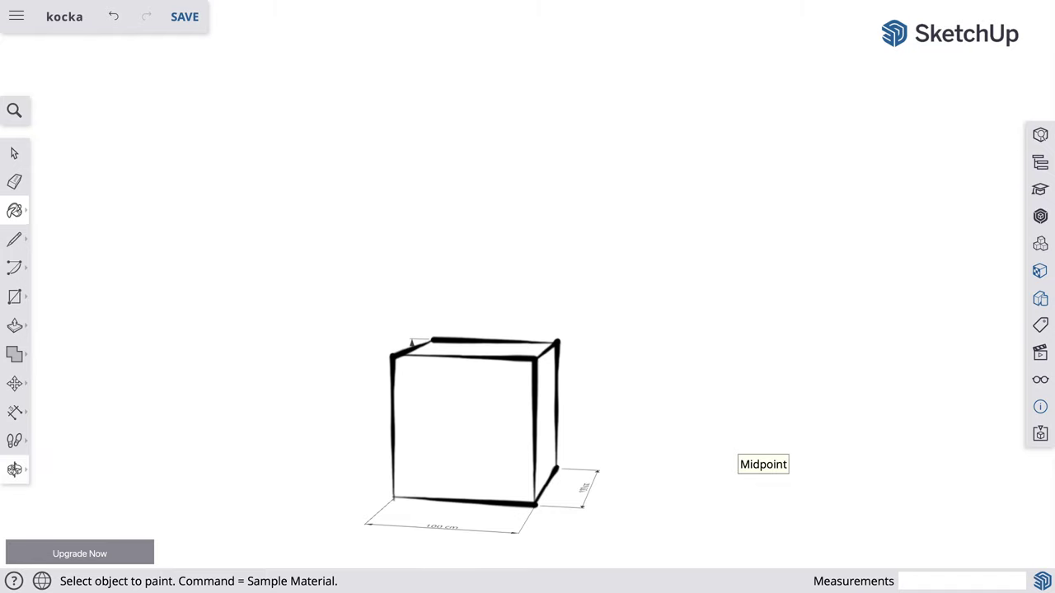
{"action": "left_click", "coordinate": [15, 469]}
{"action": "mouse_move", "coordinate": [264, 426]}
{"action": "left_mouse_down"}
{"action": "mouse_move", "coordinate": [287, 442]}
{"action": "mouse_move", "coordinate": [404, 454]}
{"action": "mouse_move", "coordinate": [440, 468]}
{"action": "mouse_move", "coordinate": [419, 490]}
{"action": "mouse_move", "coordinate": [417, 511]}
{"action": "mouse_move", "coordinate": [427, 510]}
{"action": "left_mouse_up"}
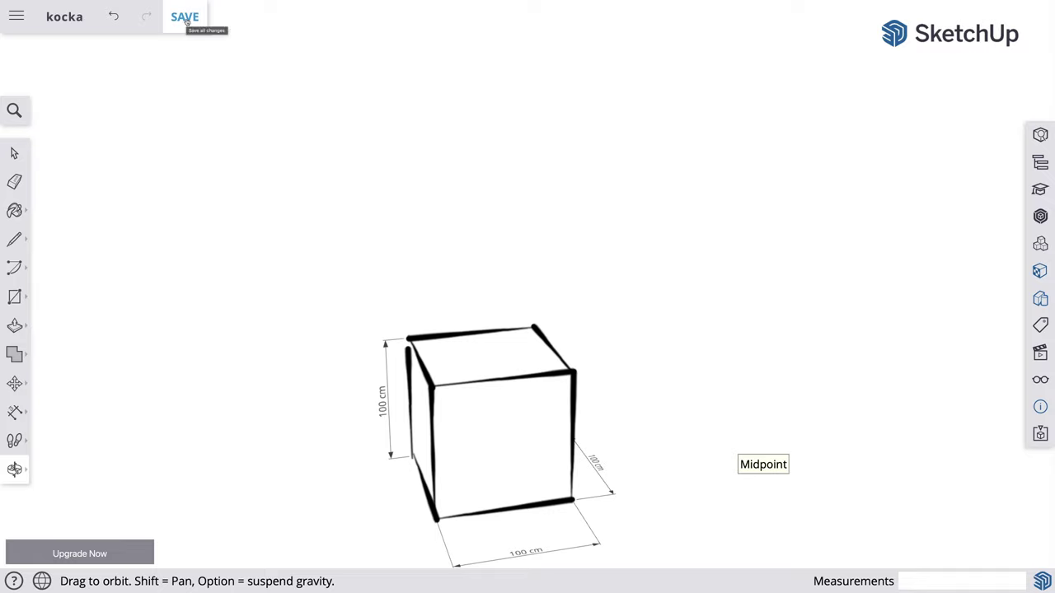
- Save the kocka model and show the Export formats list with PNG and STL
{"action": "left_click", "coordinate": [186, 19]}
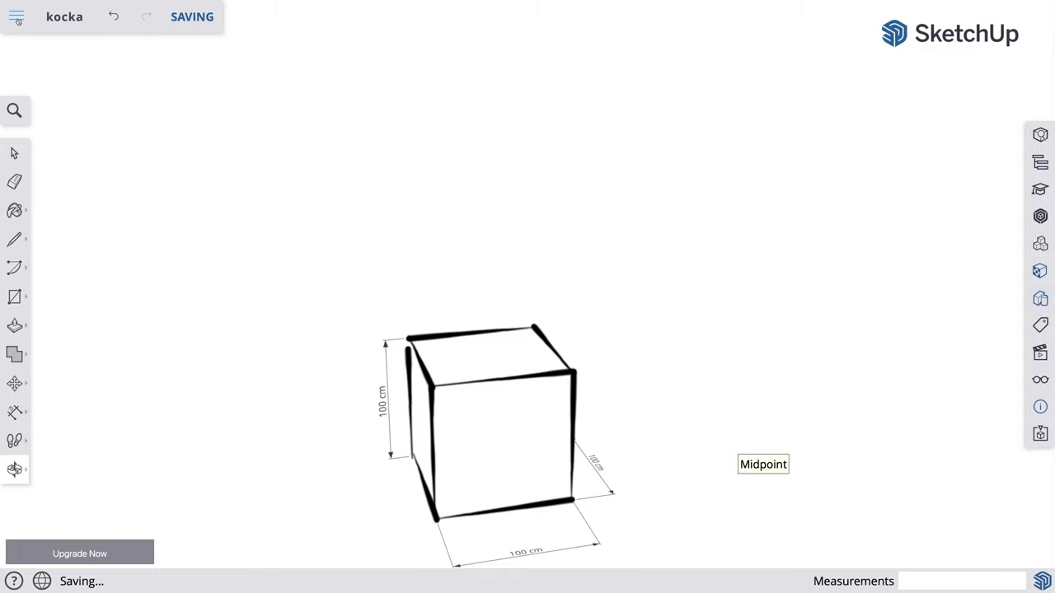
{"action": "left_click", "coordinate": [18, 18]}
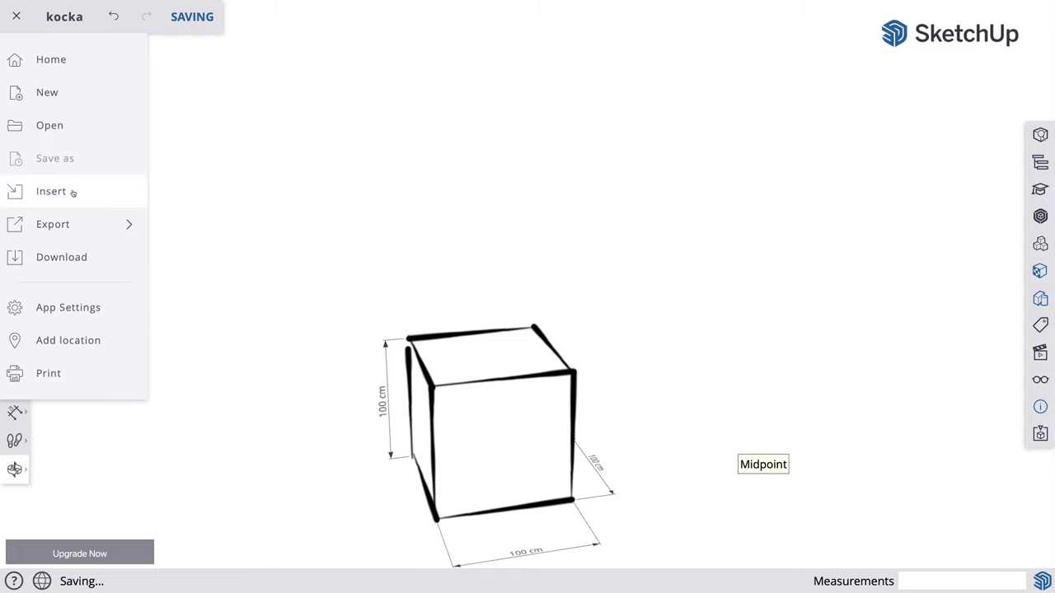
{"action": "left_click", "coordinate": [71, 225]}
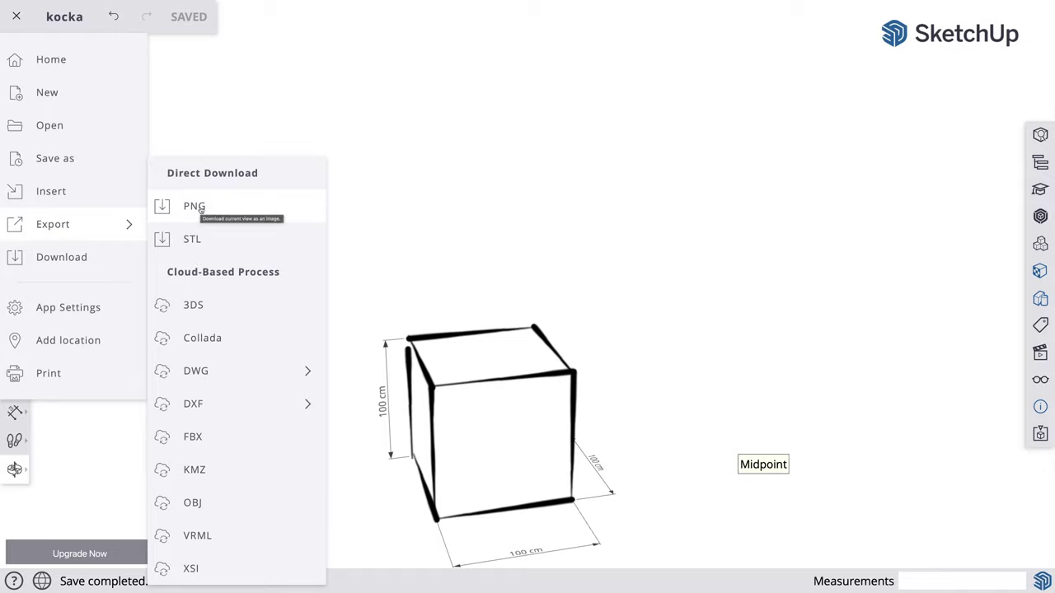
- Start a PNG export and preview the cube from Front, Top, Left and isometric views, then orbit it
{"action": "left_click", "coordinate": [198, 207]}
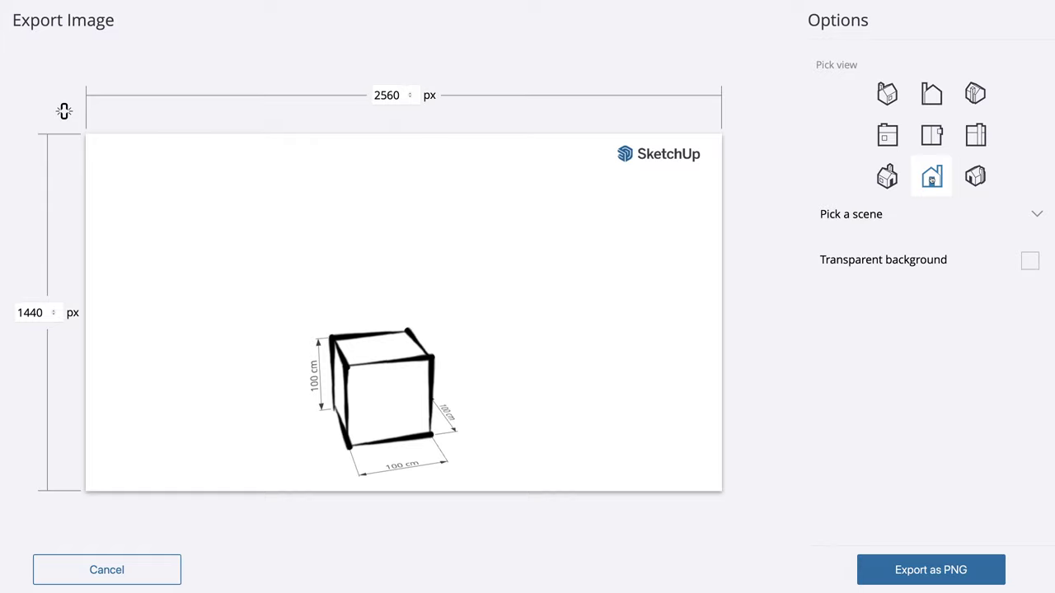
{"action": "left_click", "coordinate": [931, 179]}
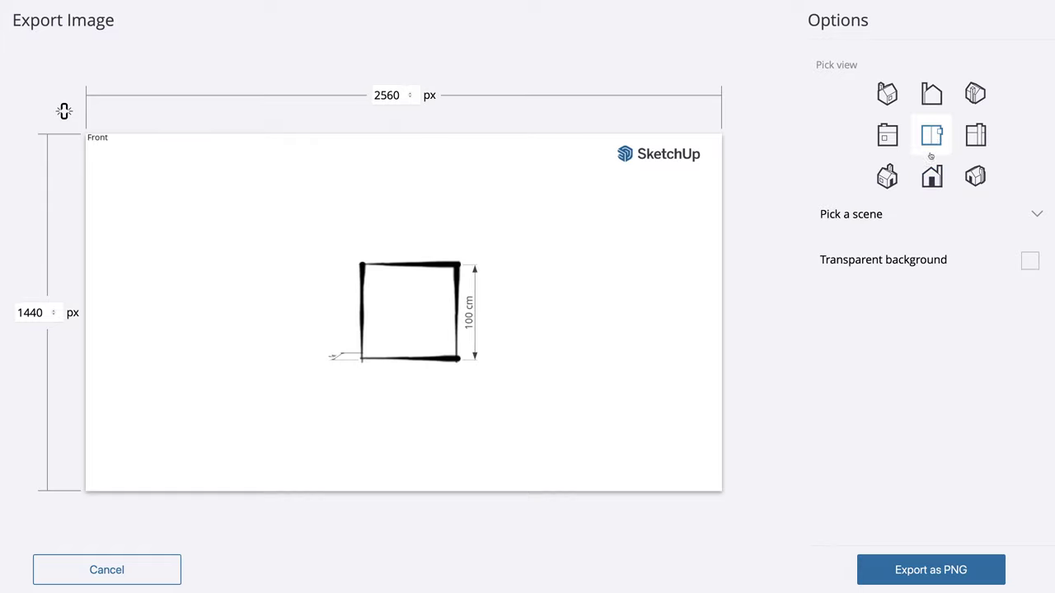
{"action": "left_click", "coordinate": [934, 138]}
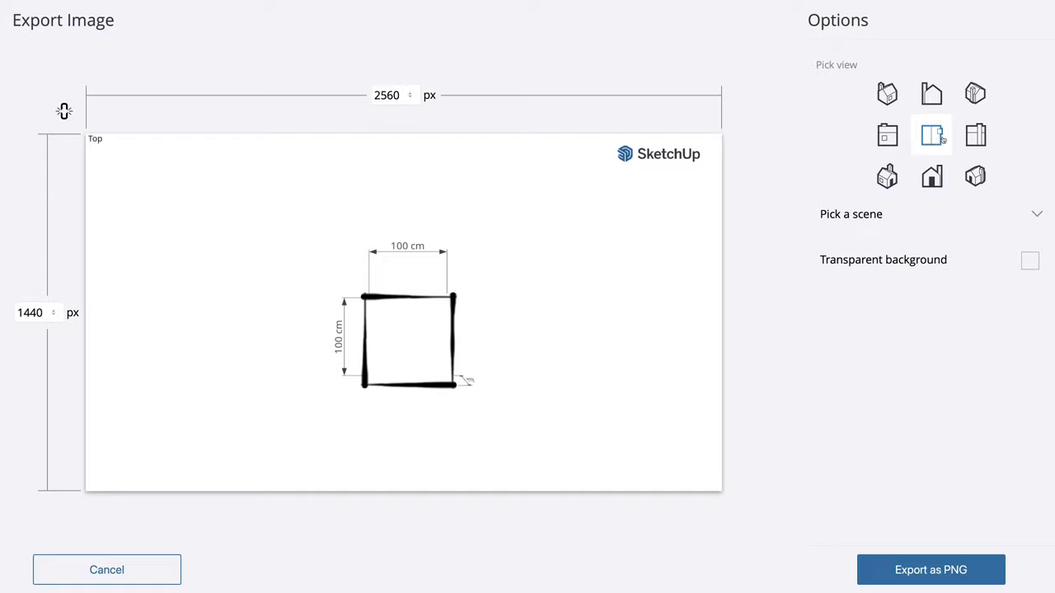
{"action": "left_click", "coordinate": [889, 140]}
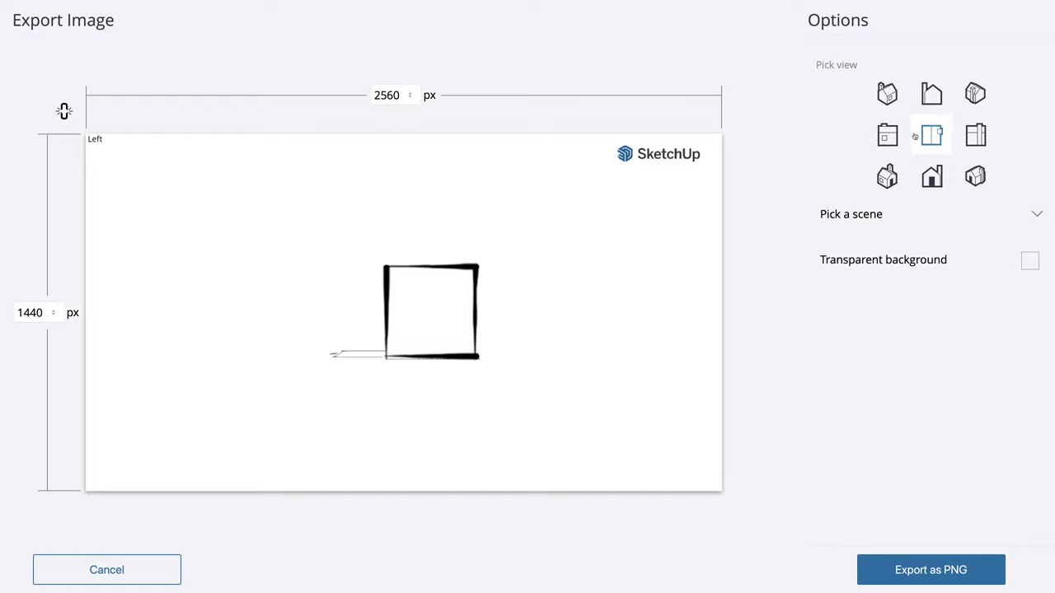
{"action": "left_click", "coordinate": [888, 97]}
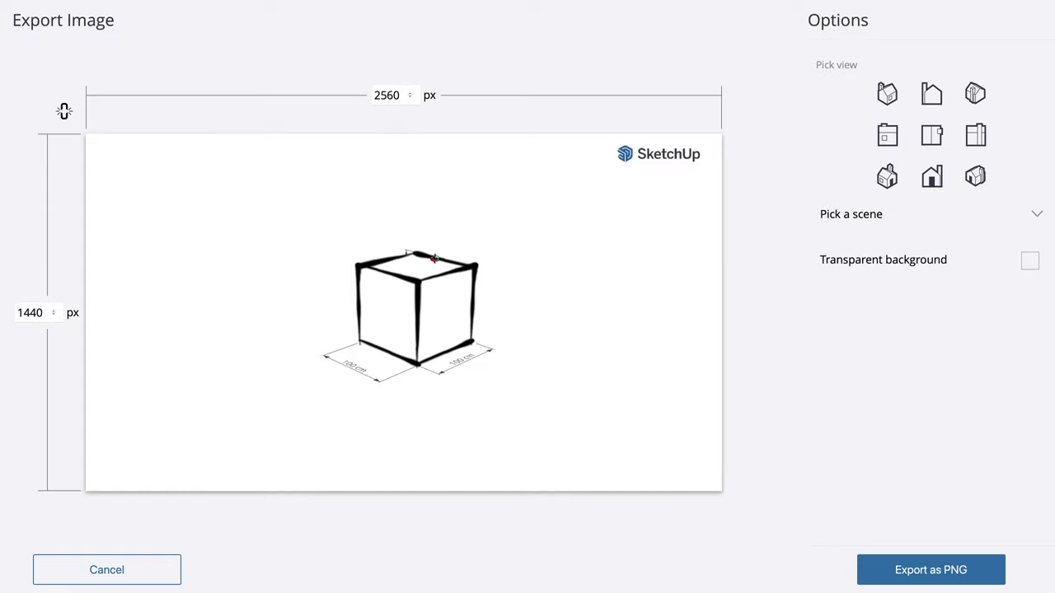
{"action": "left_click", "coordinate": [973, 97]}
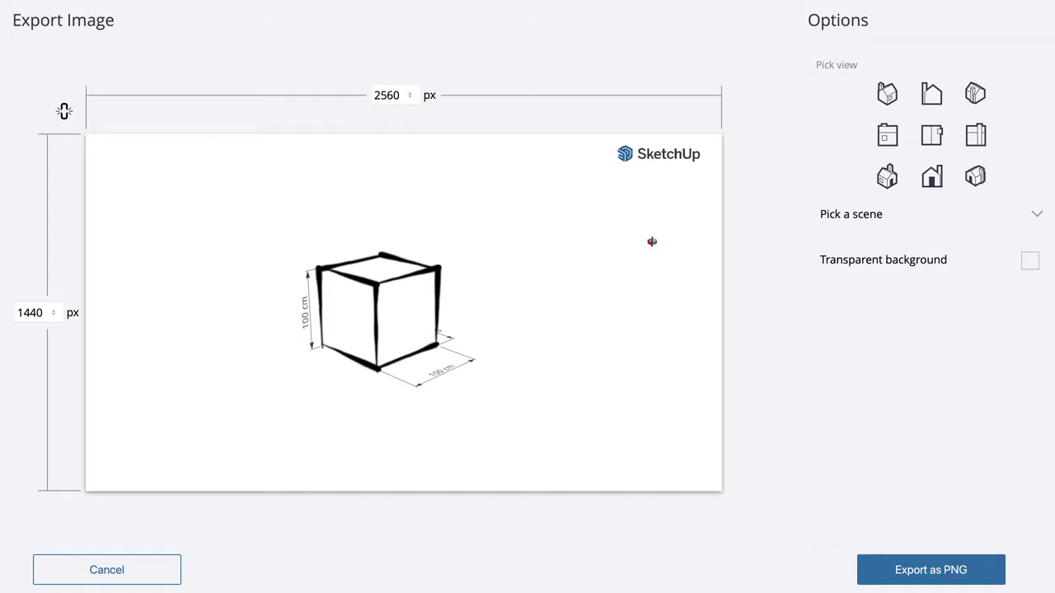
{"action": "mouse_move", "coordinate": [571, 296]}
{"action": "left_mouse_down"}
{"action": "mouse_move", "coordinate": [419, 336]}
{"action": "mouse_move", "coordinate": [437, 297]}
{"action": "mouse_move", "coordinate": [446, 308]}
{"action": "left_mouse_up"}
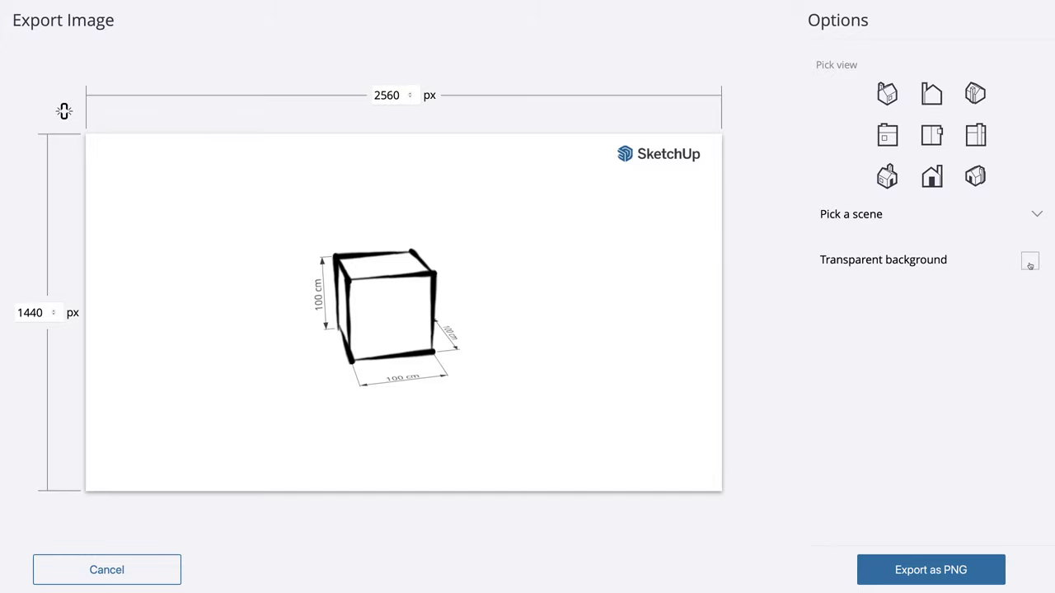
- Export the large image as kocka.png and open the download in Preview
{"action": "left_click", "coordinate": [935, 574]}
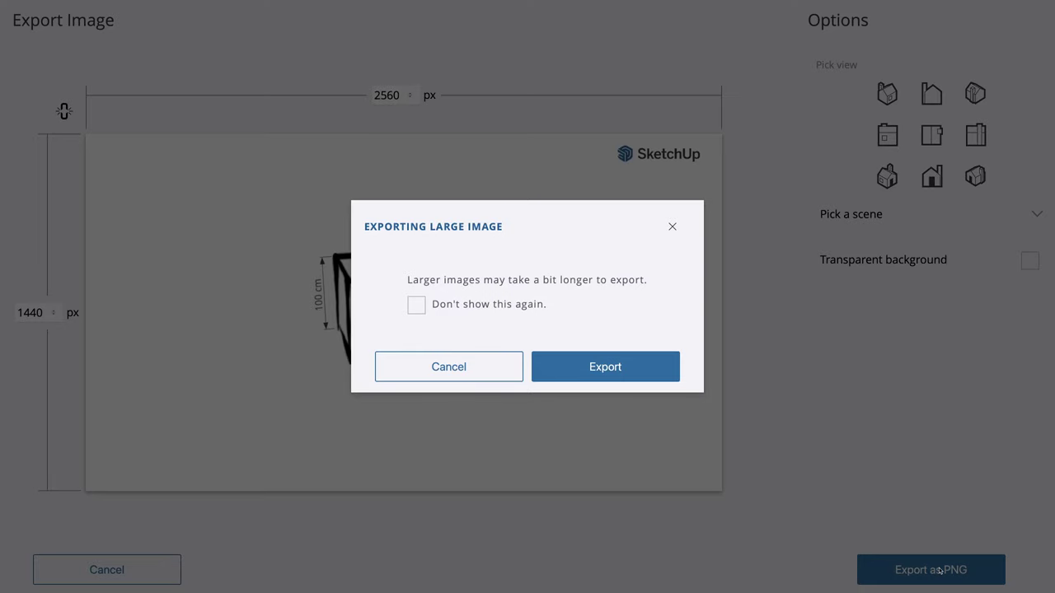
{"action": "left_click", "coordinate": [611, 370]}
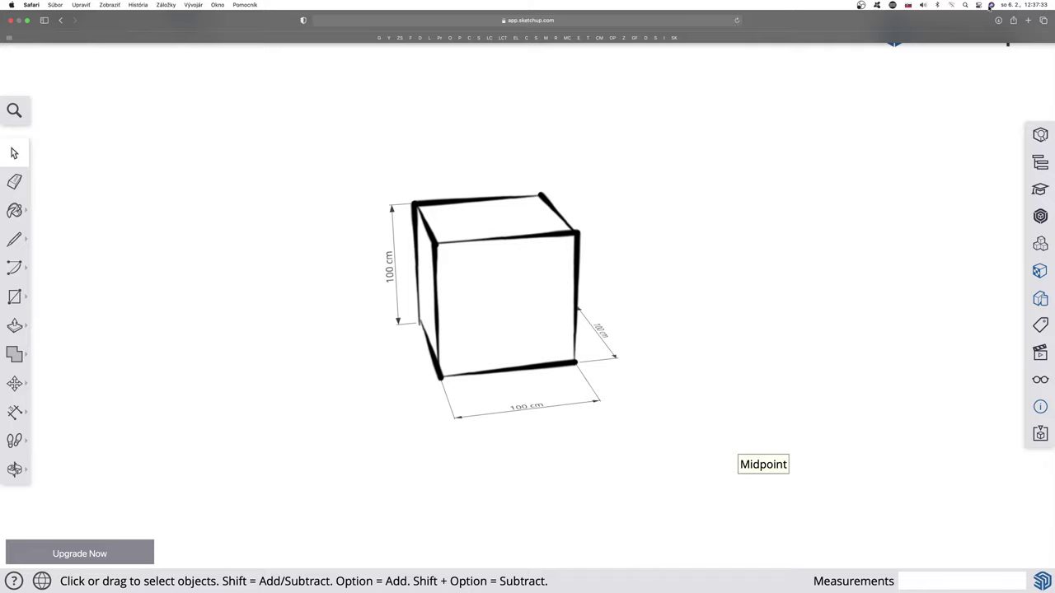
{"action": "left_click", "coordinate": [998, 20]}
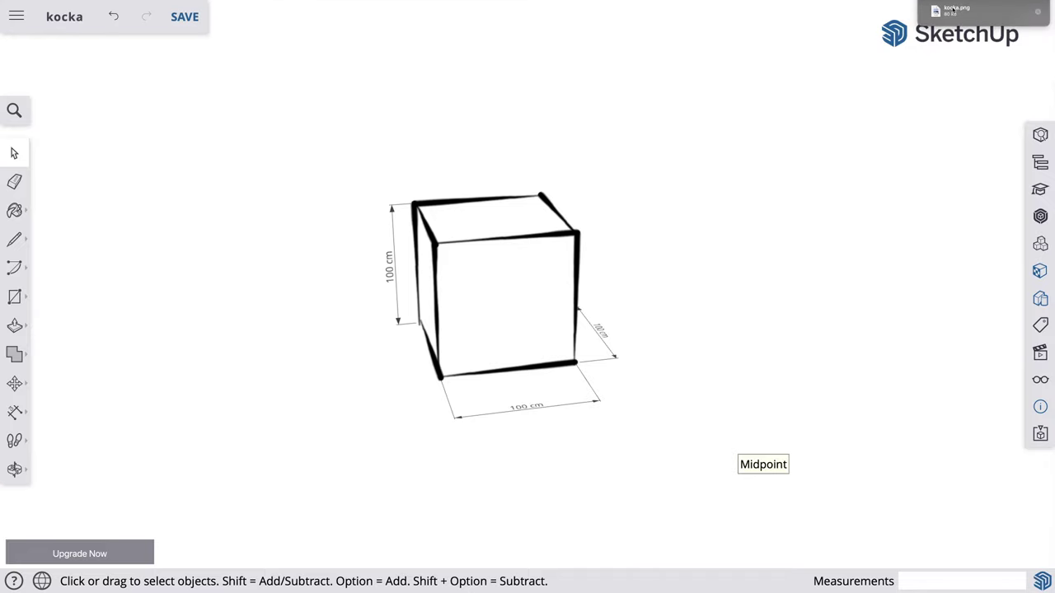
{"action": "double_click", "coordinate": [952, 9]}
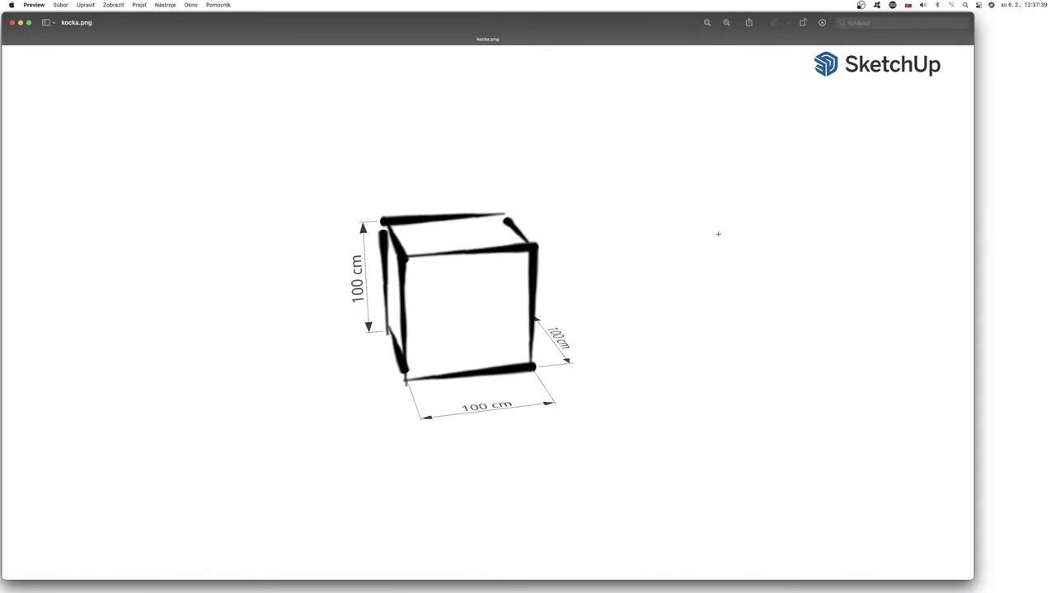